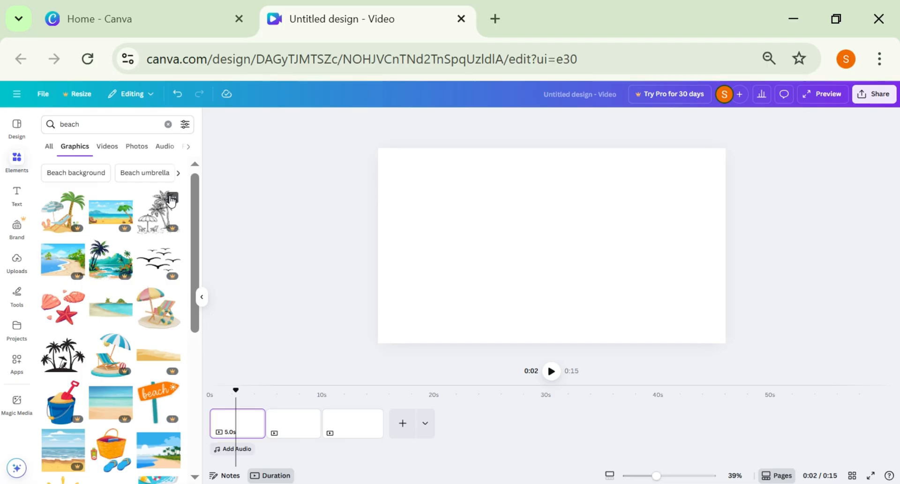
Add the beach graphic with two green islands to the first page and enlarge and stretch it to nearly fill the page.
left_click(97, 307)
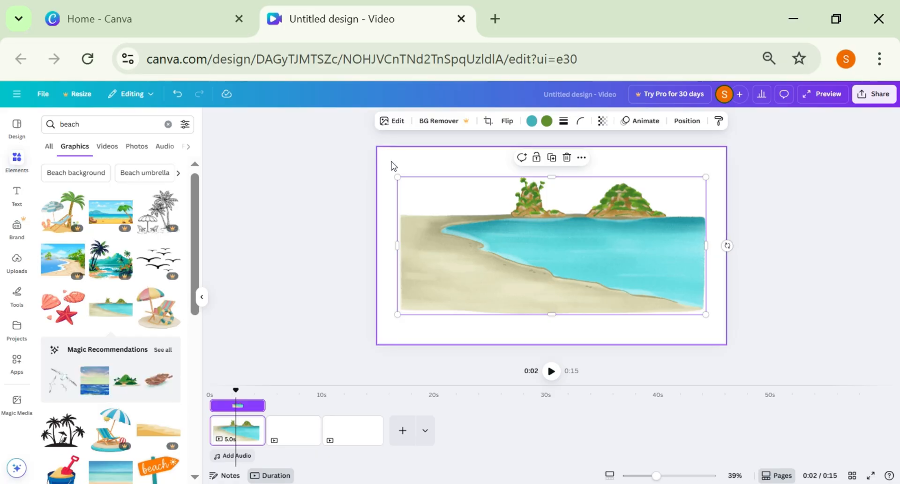
left_click(388, 322)
left_click(686, 292)
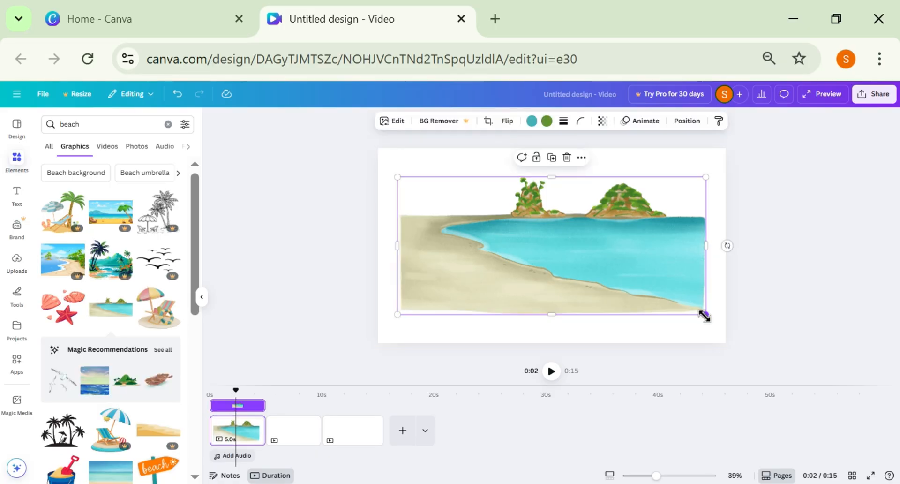
left_click_drag(706, 319, 717, 331)
left_click_drag(398, 320, 381, 329)
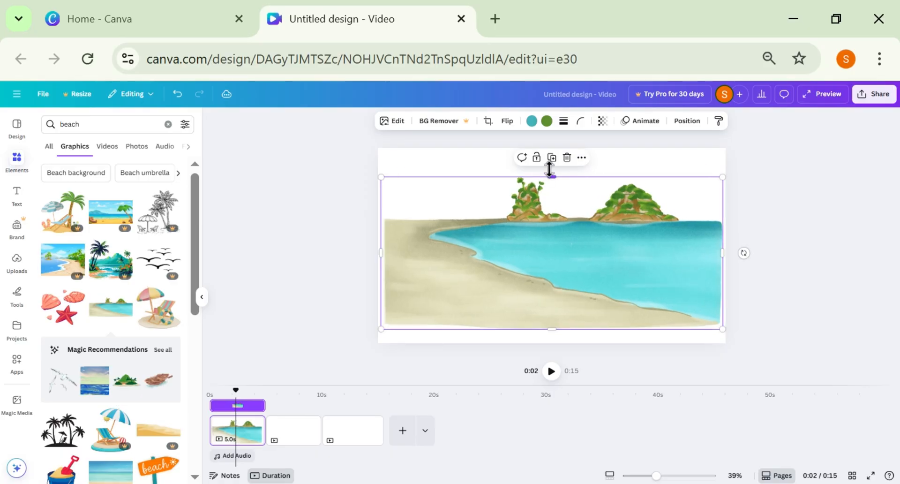
left_click_drag(550, 176, 551, 166)
left_click_drag(552, 331, 552, 340)
Replace the beach search with a search of the elements for "walk".
left_click(169, 125)
type("walk")
key("Return")
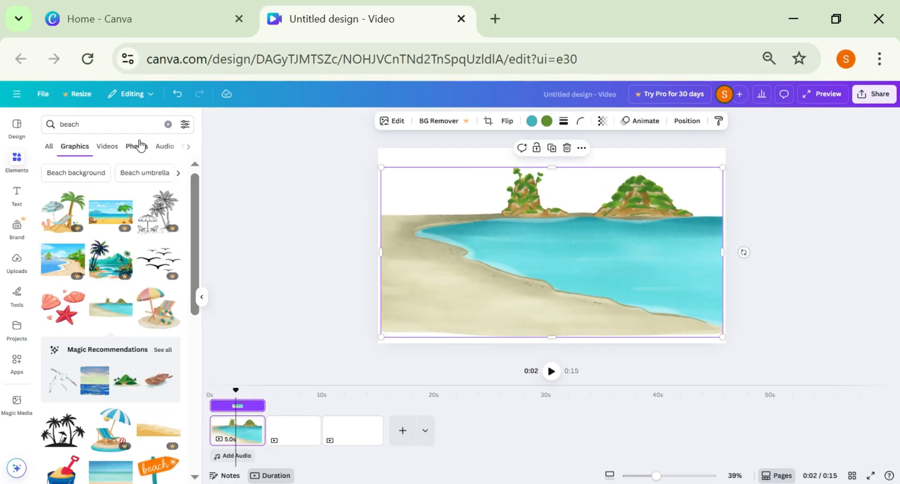
left_click(132, 128)
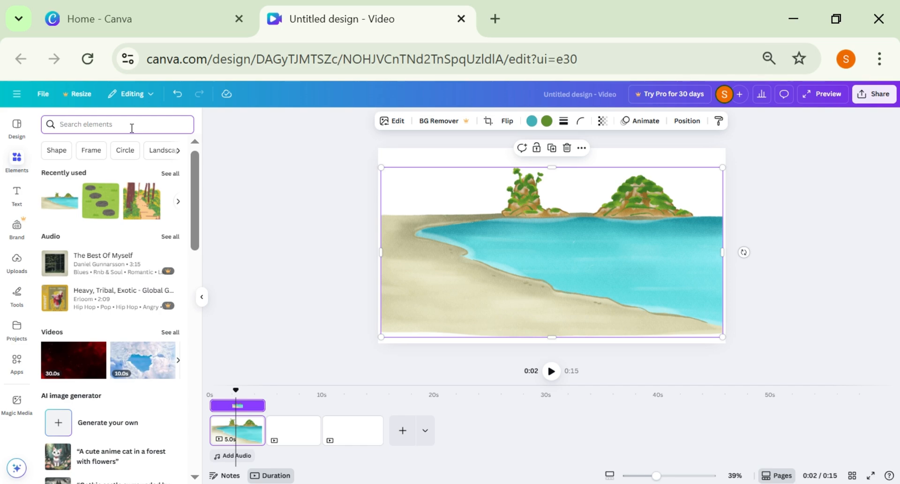
type("walk")
key("Return")
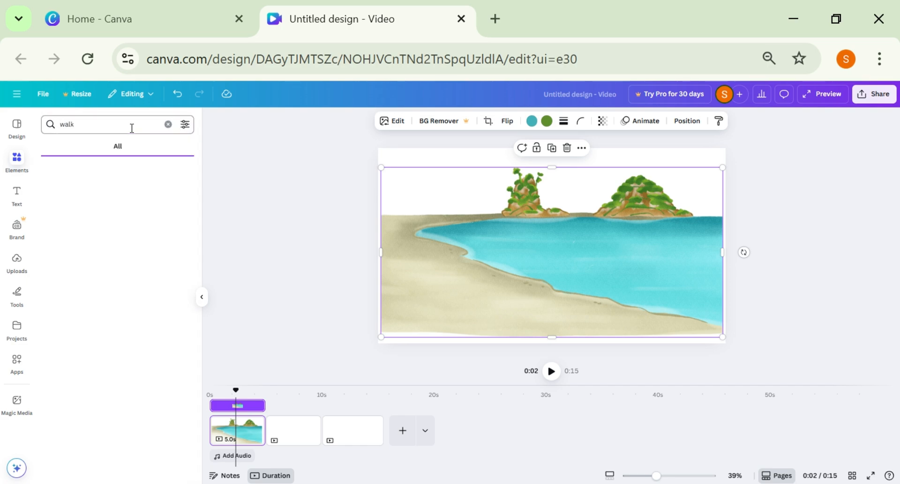
Search the graphics for "walk on beeach" and place the walking woman in an orange swimsuit and hat on the beach's left side.
type("on beeach")
key("Return")
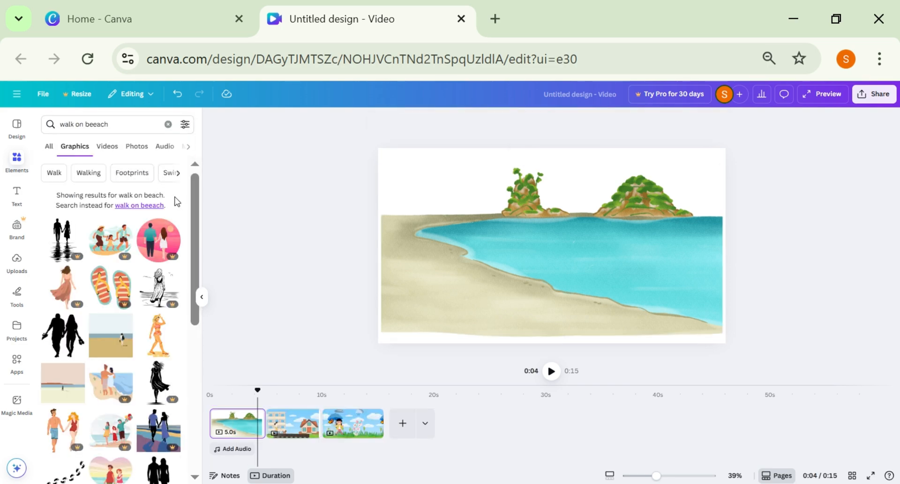
scroll(174, 209, "down", 2)
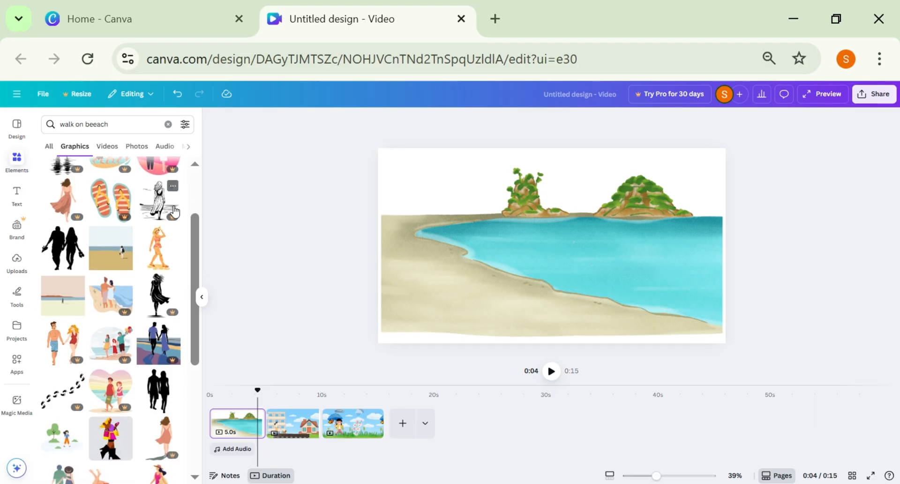
left_click(158, 248)
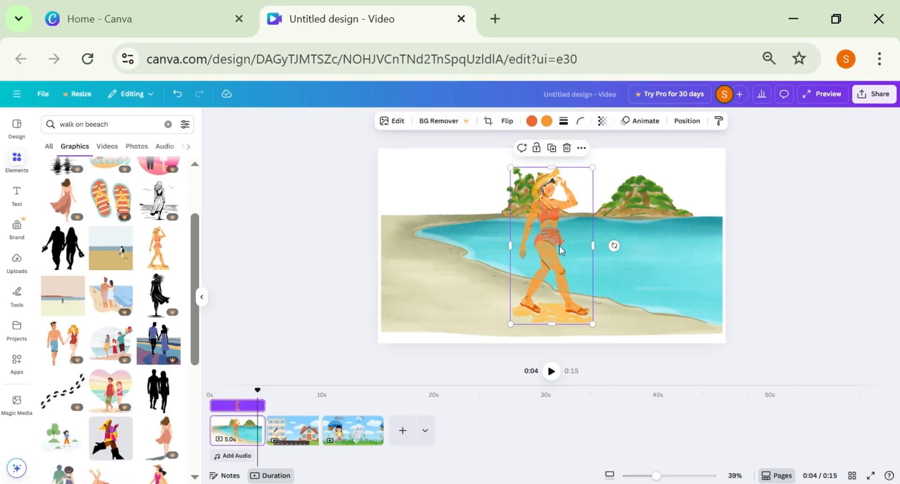
left_click_drag(557, 242, 449, 246)
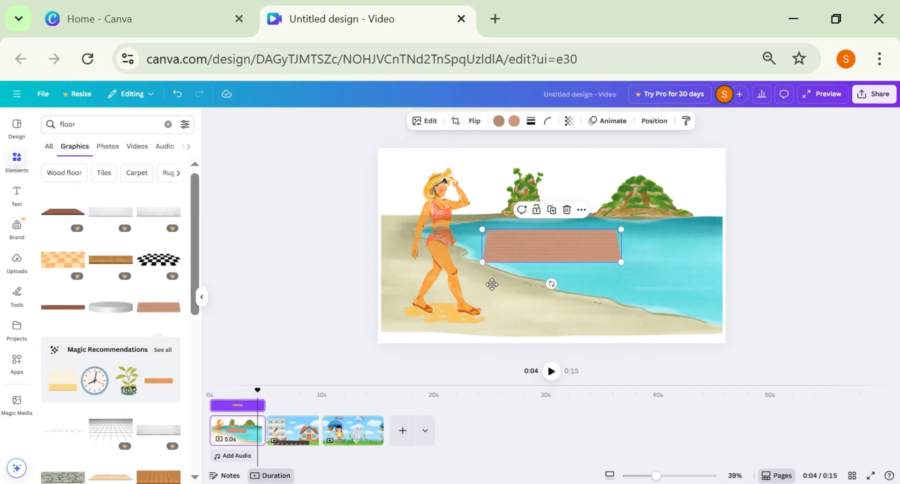
Lay brown wood floor graphics side by side along the bottom edge of the beach page.
left_click_drag(513, 255, 409, 341)
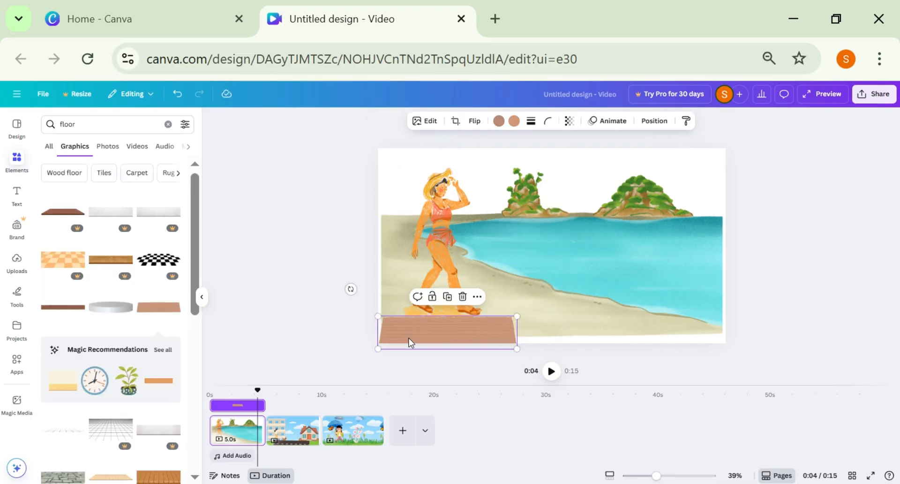
left_click(150, 310)
left_click_drag(554, 252, 578, 332)
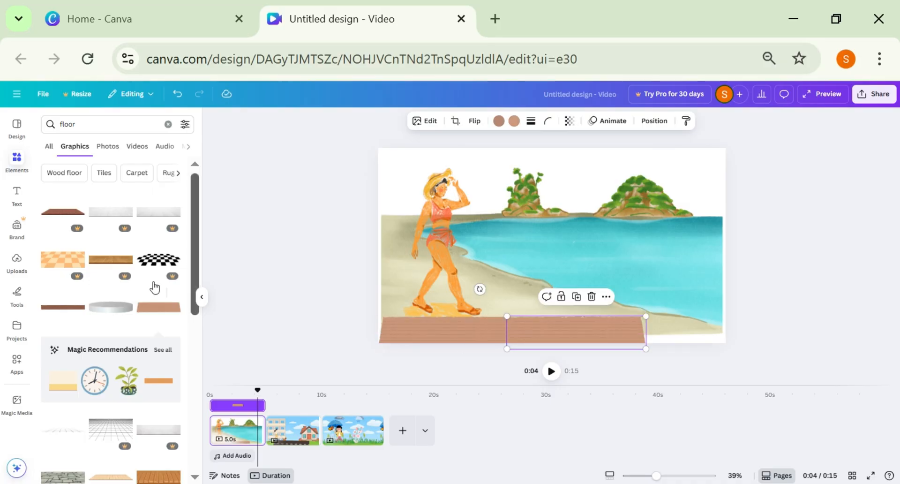
left_click(155, 313)
left_click_drag(548, 255, 646, 343)
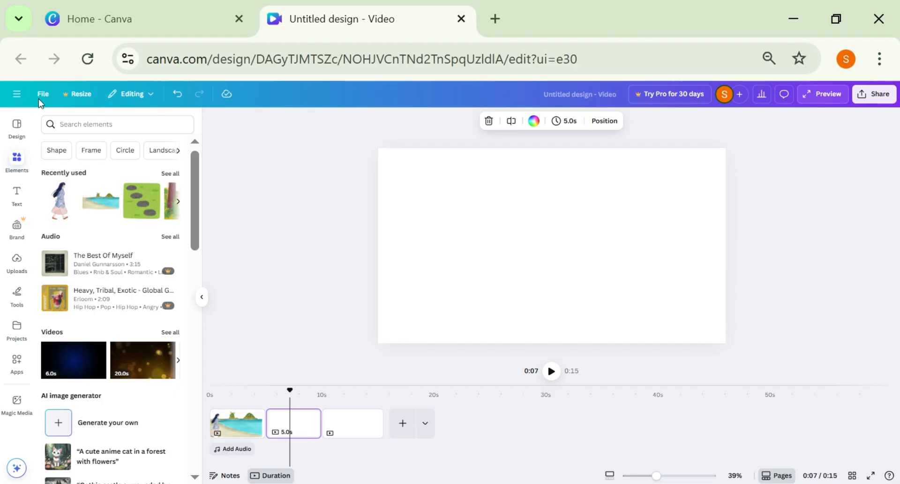
Search for "office" graphics and place the beige four-storey building on the left side of the second page.
left_click(93, 124)
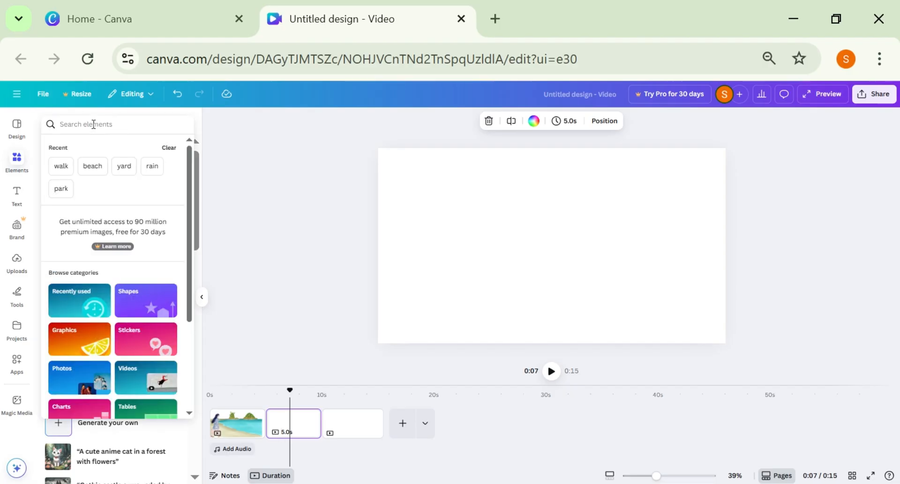
type("office")
key("Return")
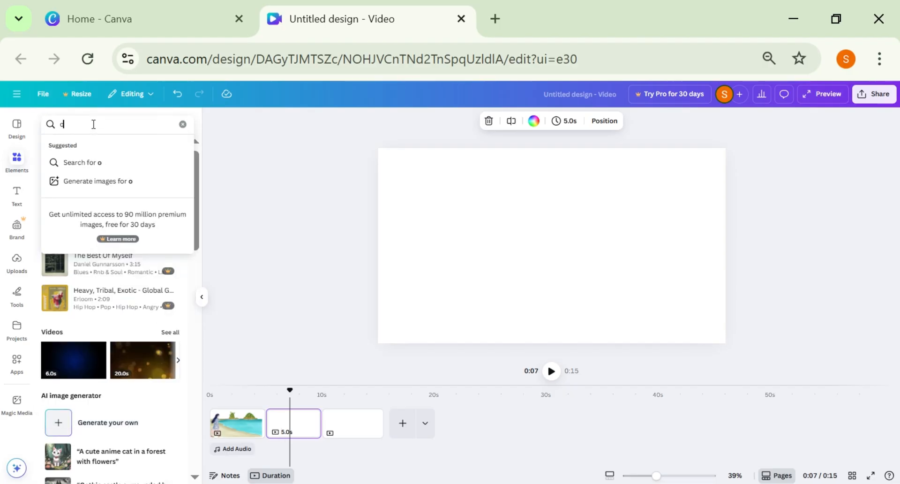
type("ffice")
key("Return")
scroll(155, 305, "down", 5)
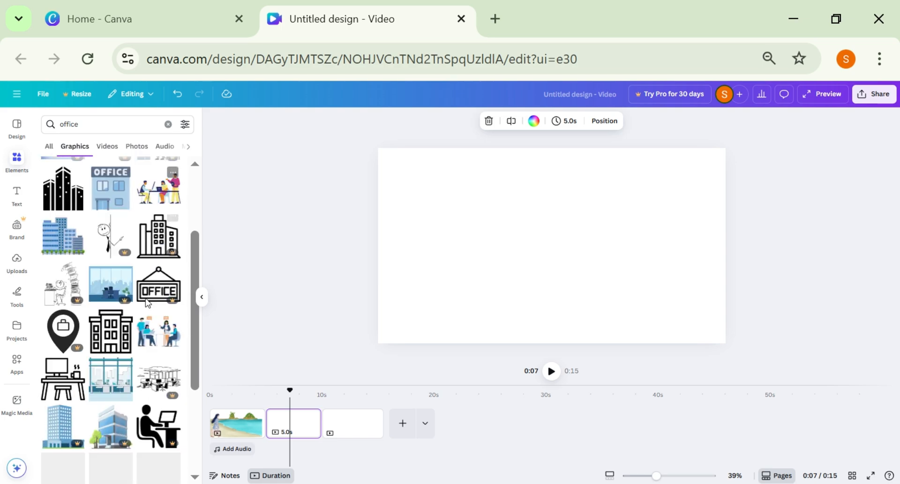
scroll(141, 273, "up", 2)
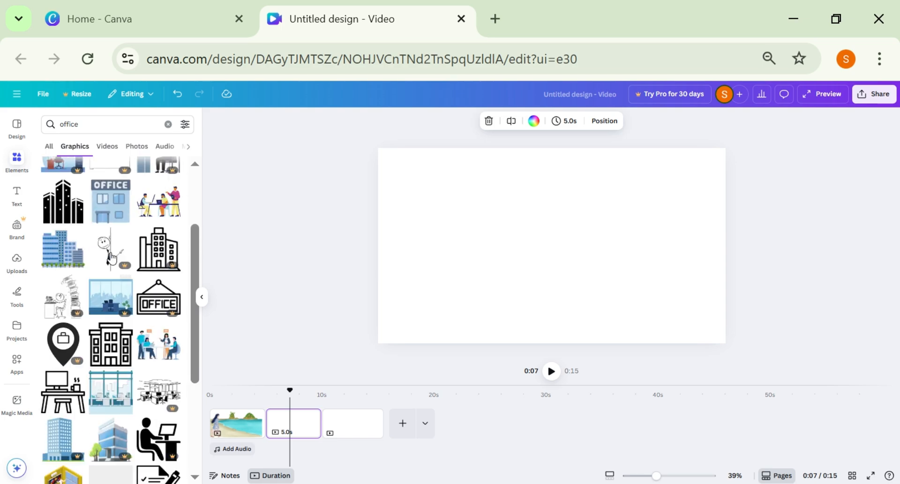
left_click(273, 222)
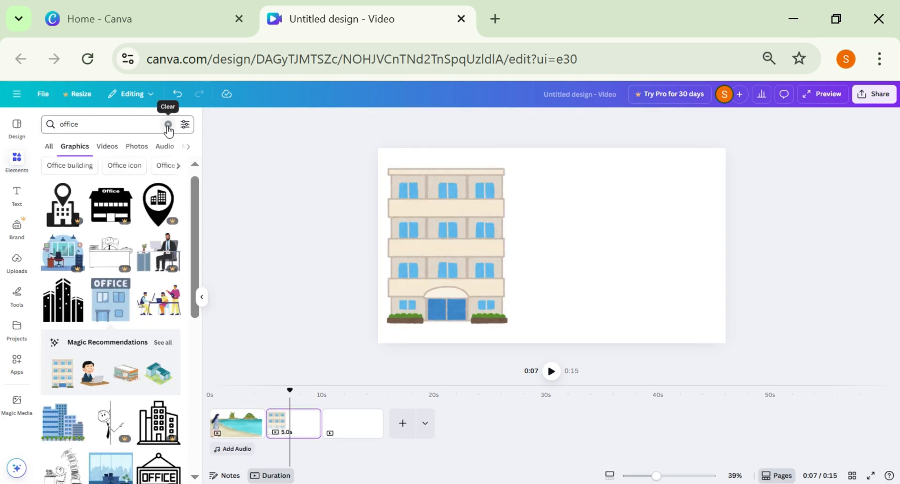
Search for "road", add the straight black road graphic beside the building and enlarge it to nearly the page's full height.
left_click(120, 127)
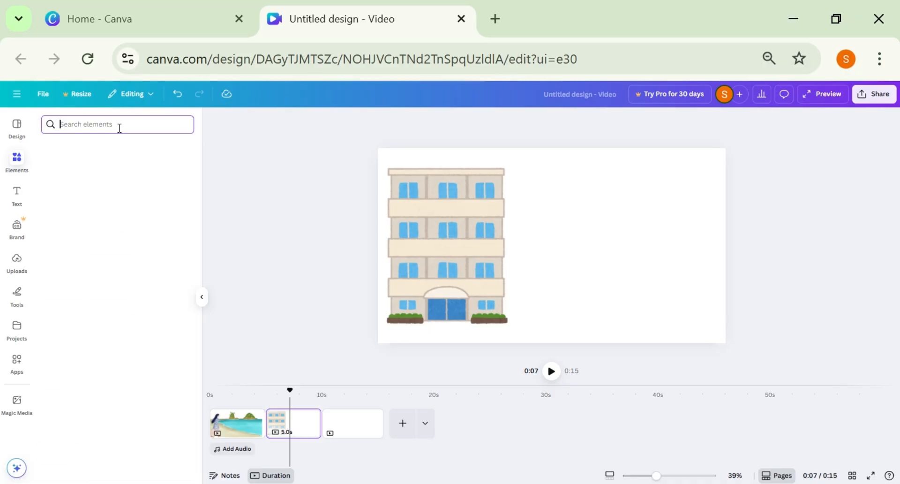
type("road")
key("Return")
left_click(63, 355)
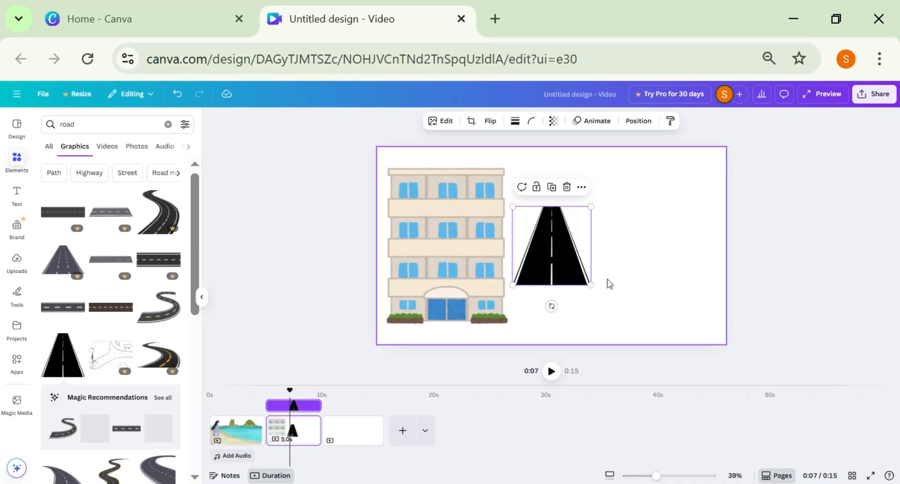
left_click_drag(591, 285, 586, 300)
left_click_drag(554, 257, 551, 301)
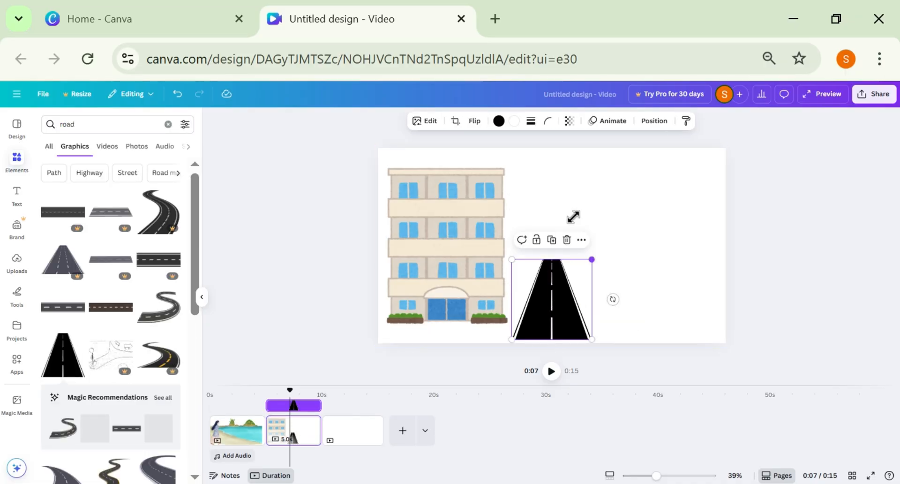
left_click_drag(573, 216, 645, 152)
Search for "house" graphics, add the orange-roofed house and enlarge it on the right side of the second page.
left_click(168, 124)
type("house")
key("Return")
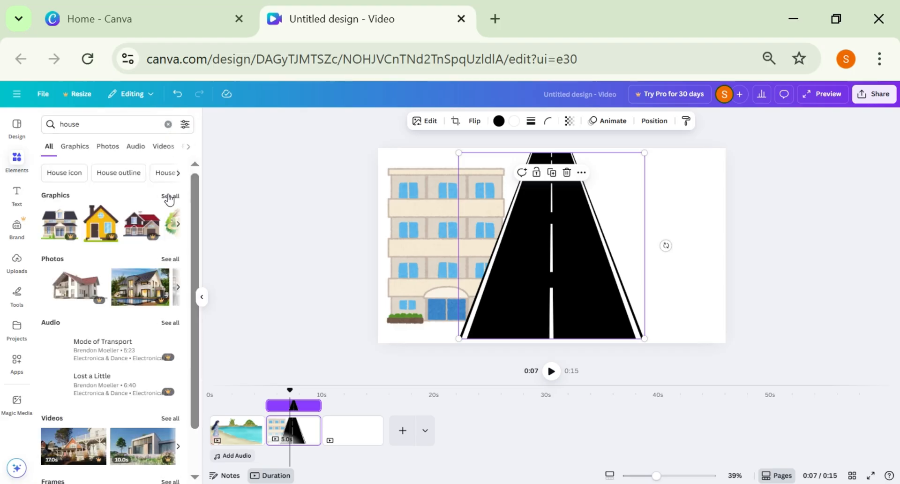
left_click(169, 197)
left_click(75, 314)
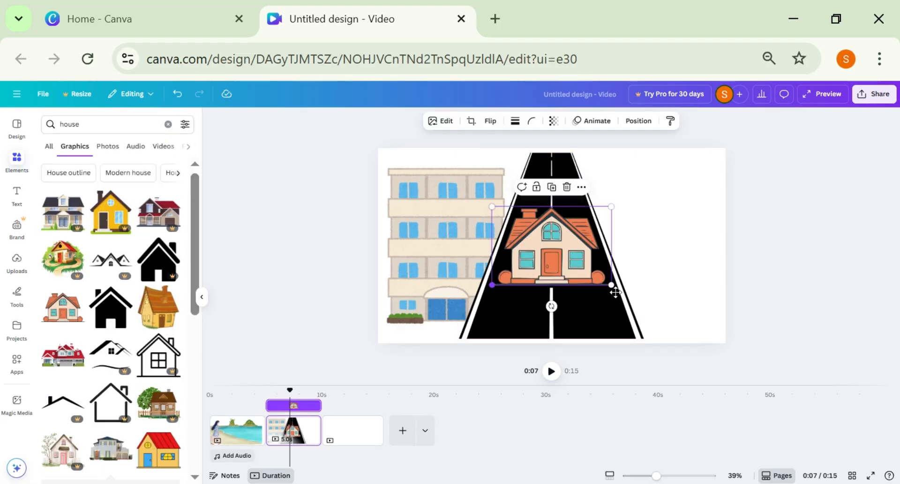
left_click_drag(615, 292, 727, 322)
left_click_drag(603, 235, 526, 152)
left_click_drag(621, 273, 638, 264)
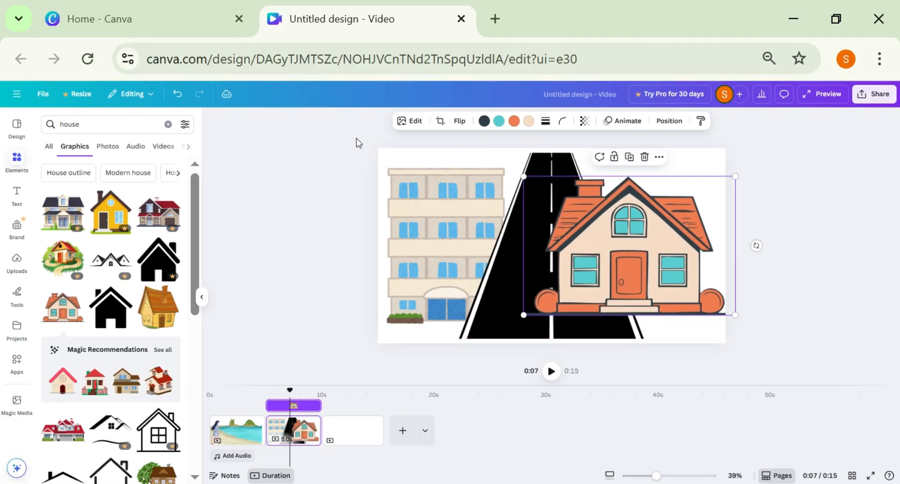
Search for "walk" graphics and add the woman walking a dog to the second page.
left_click(167, 125)
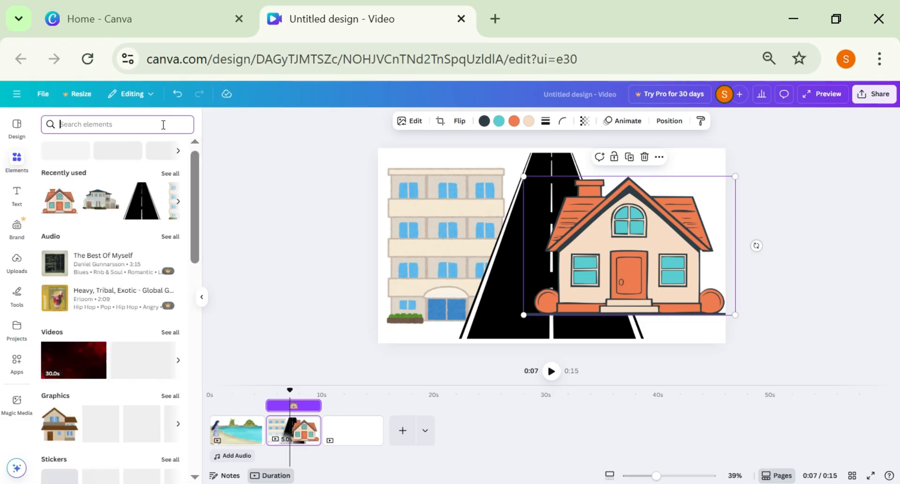
type("walk")
key("Return")
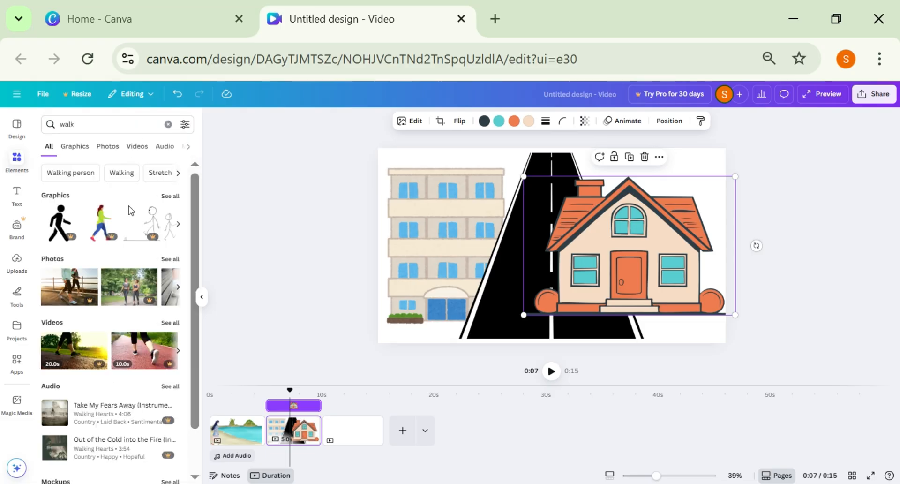
left_click(169, 195)
scroll(123, 317, "down", 10)
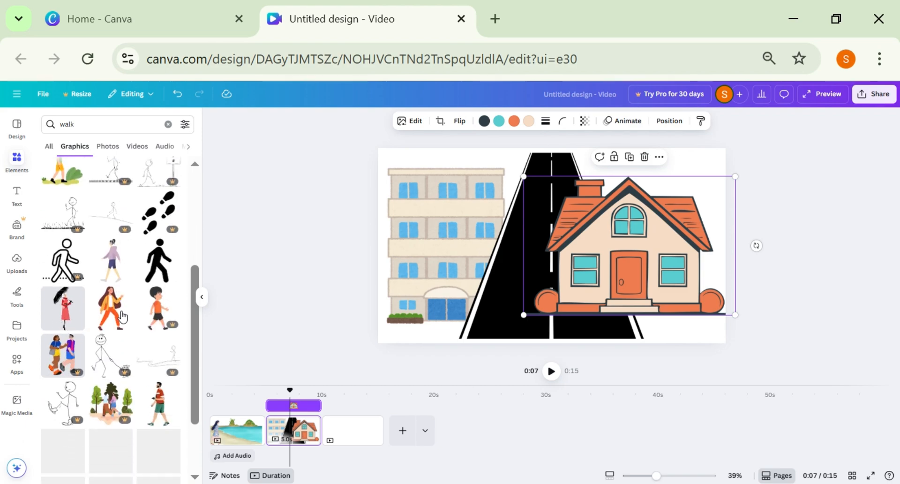
scroll(123, 317, "down", 2)
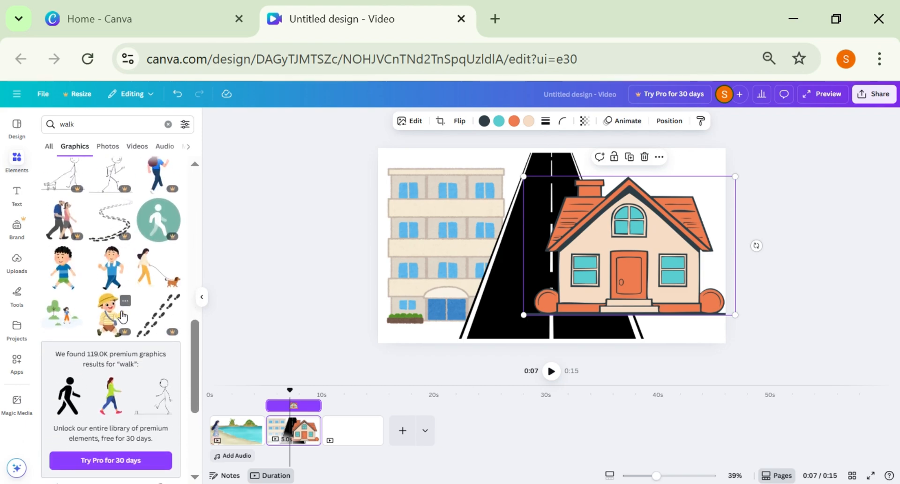
left_click(151, 272)
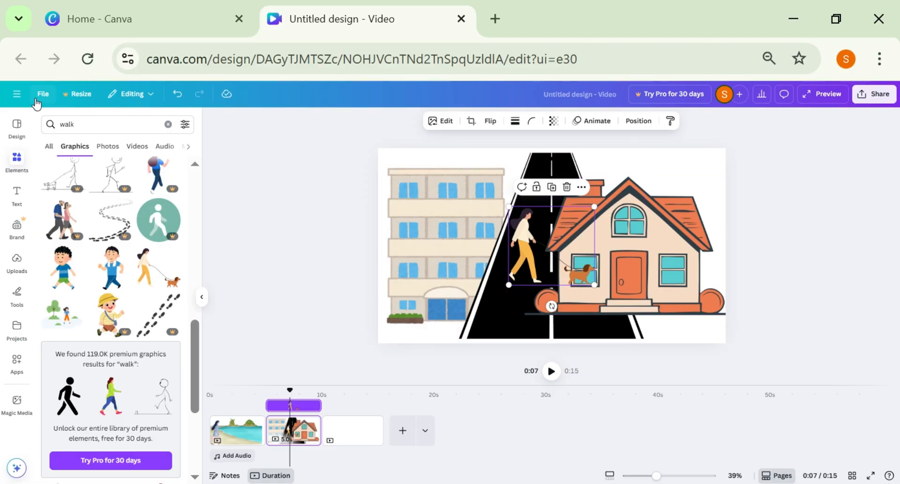
Show the second page's layer order and move the office building layer above the road layer.
left_click(168, 124)
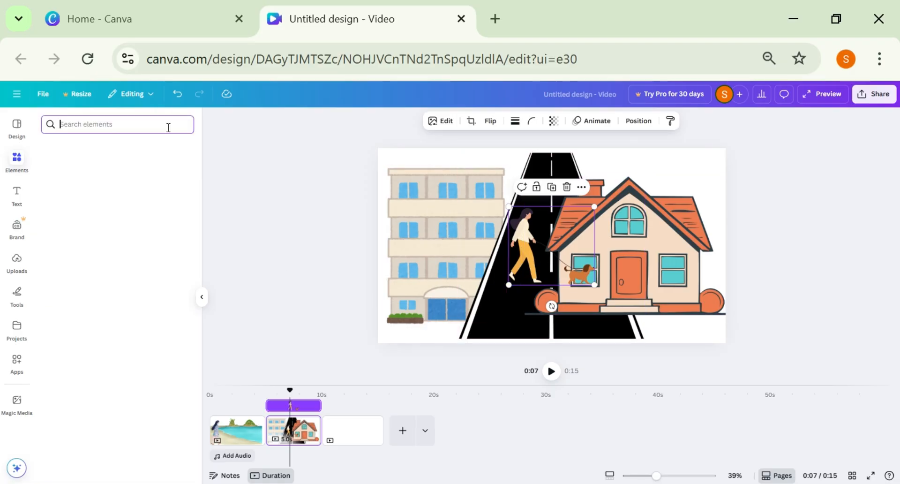
left_click(639, 121)
left_click(189, 120)
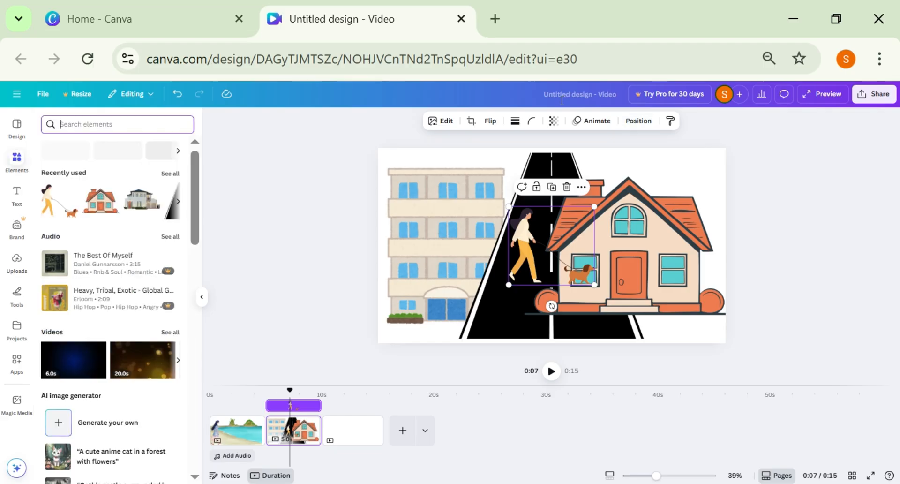
left_click(638, 120)
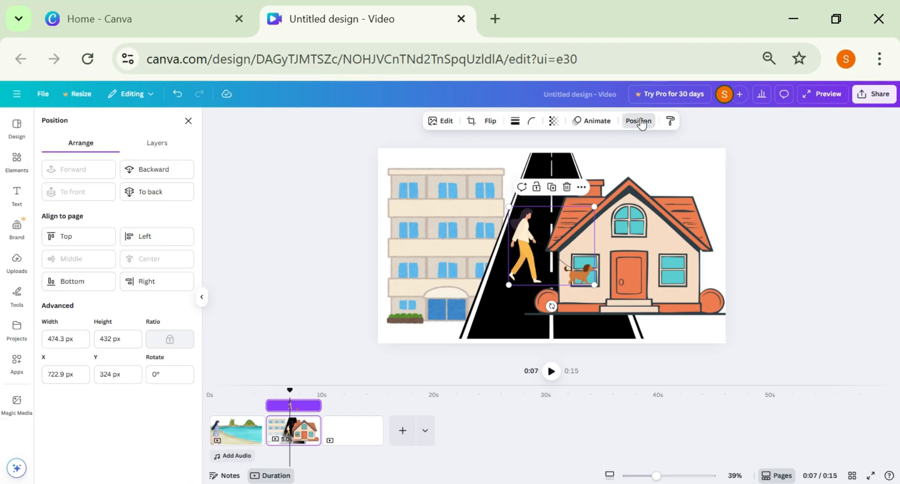
left_click(165, 143)
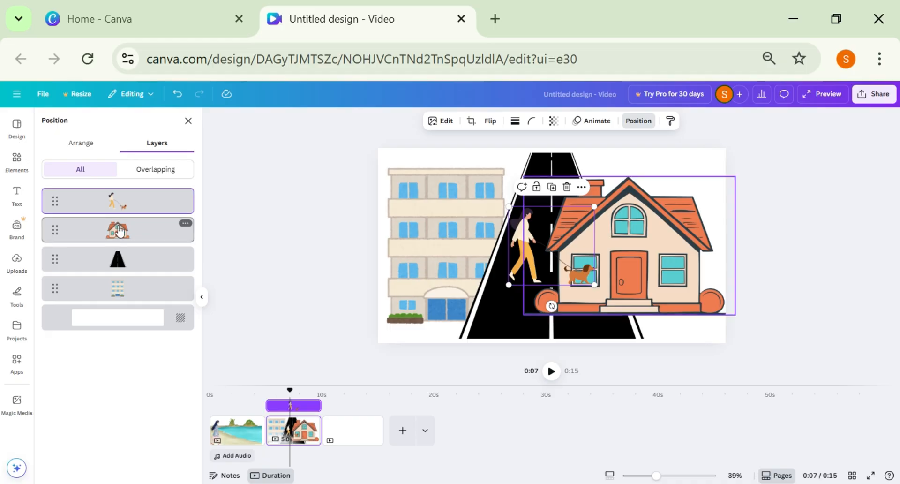
left_click(120, 235)
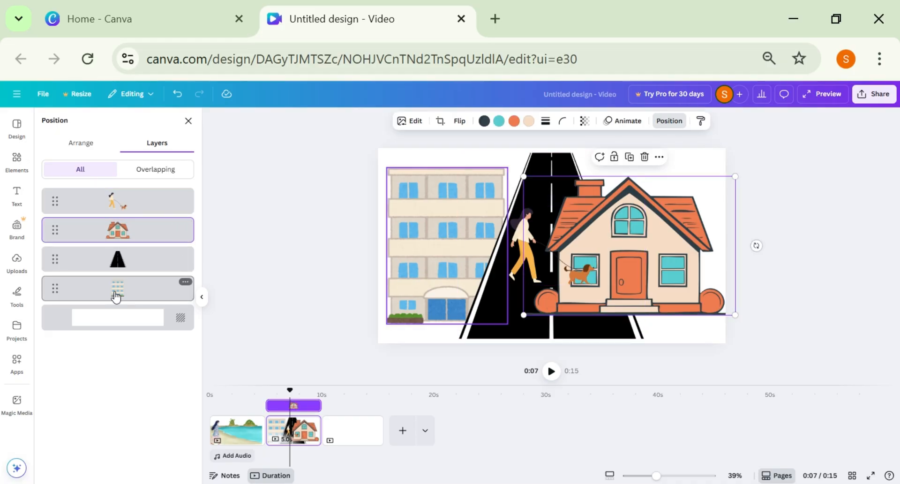
left_click_drag(116, 295, 122, 261)
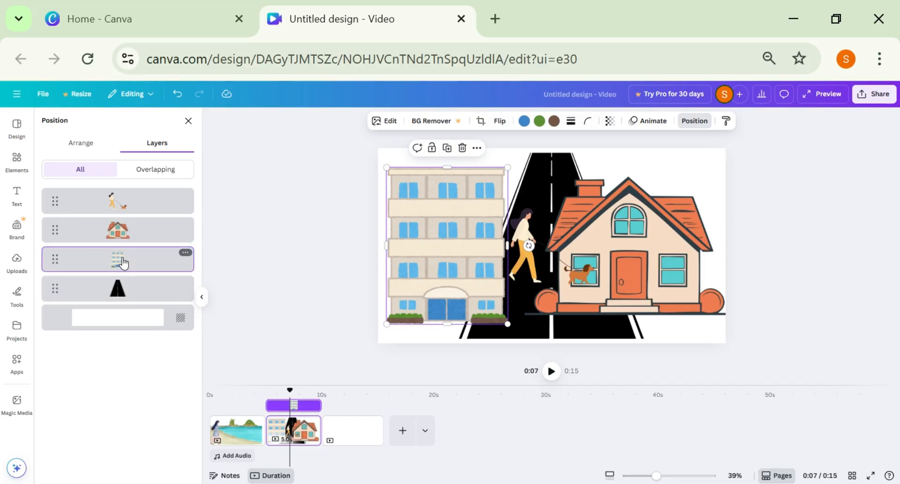
Search for "ground" graphics, line the second page's lower edge with two green grassy mounds and shrink the orange-roofed house.
left_click(584, 297)
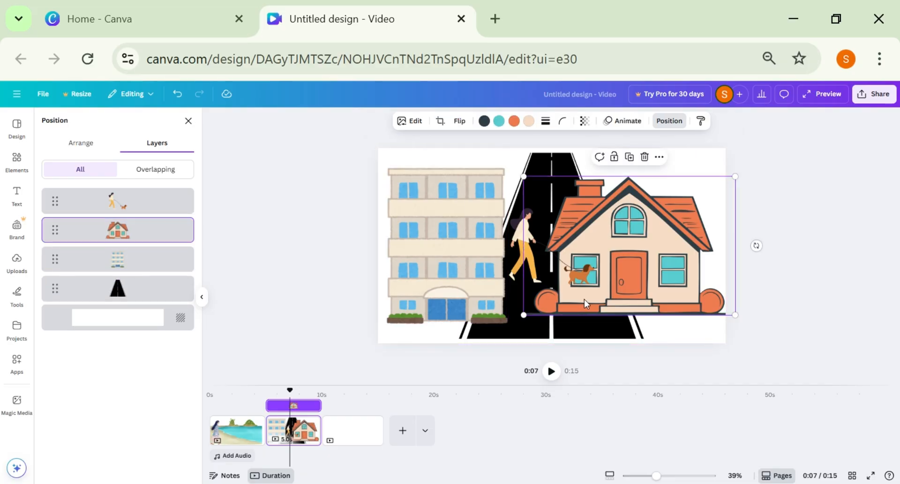
left_click(188, 121)
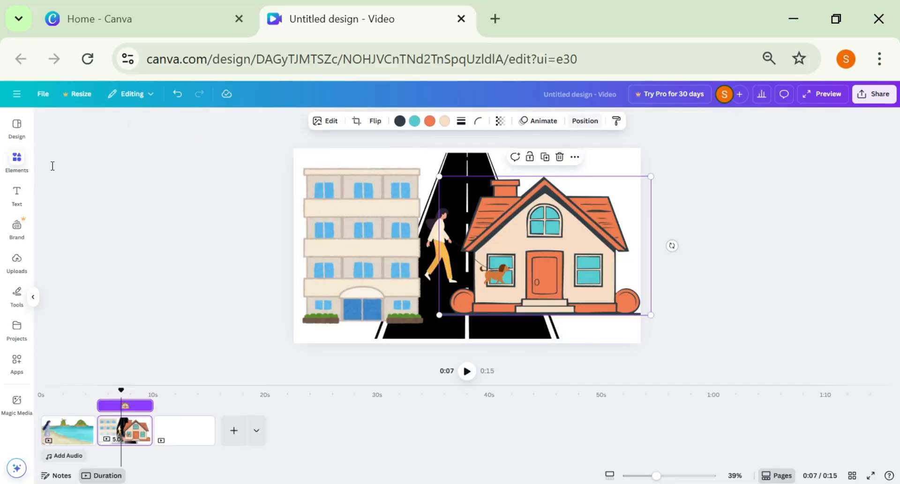
left_click(16, 160)
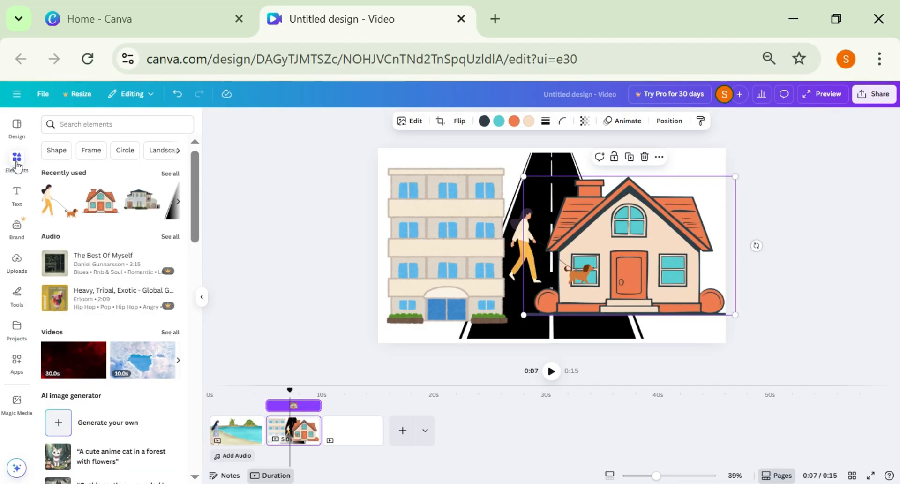
left_click(89, 120)
type("ground")
key("Return")
left_click(176, 198)
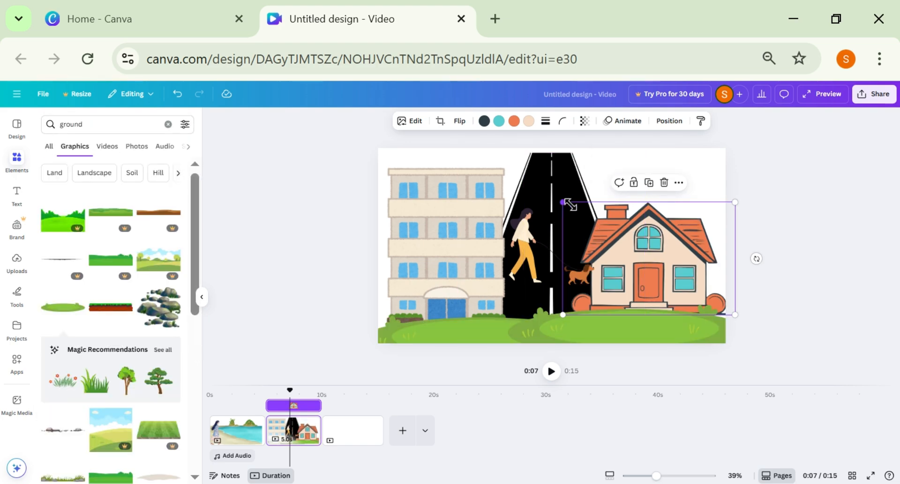
left_click_drag(570, 204, 586, 206)
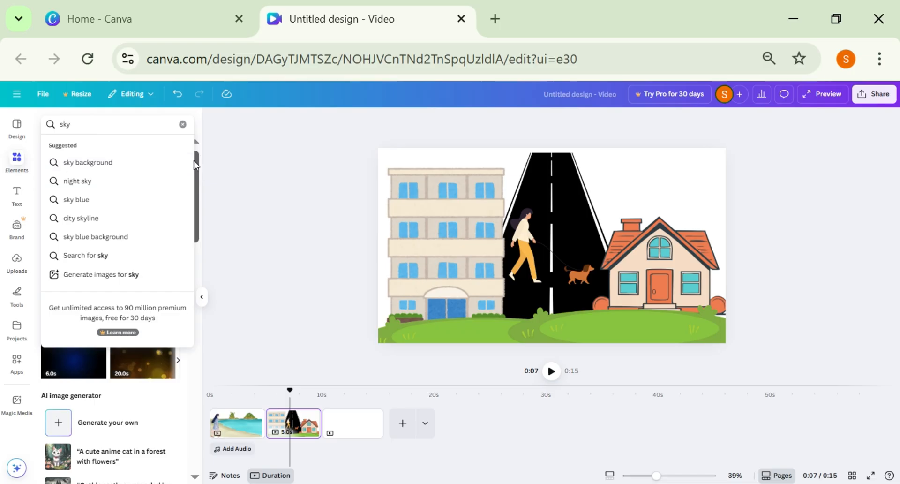
Search for "sky" graphics, add the light blue sky with white clouds, move it towards the page's upper edge and enlarge it.
key("Return")
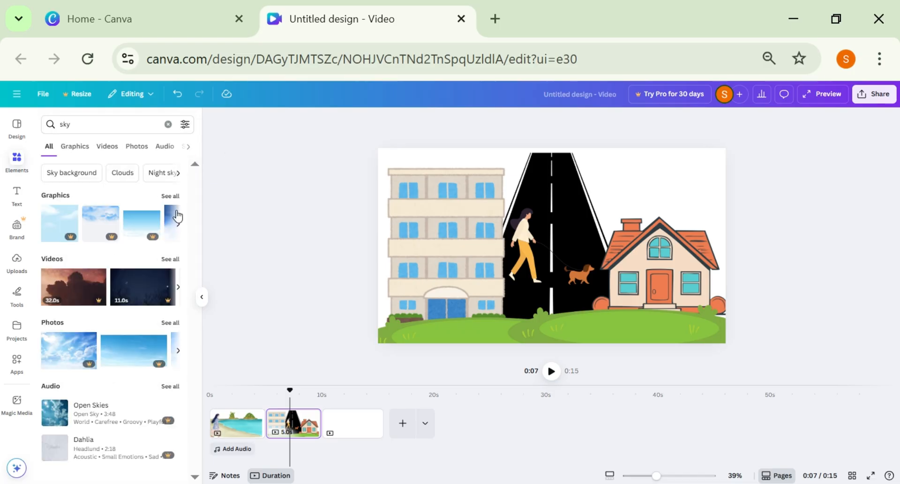
left_click(170, 196)
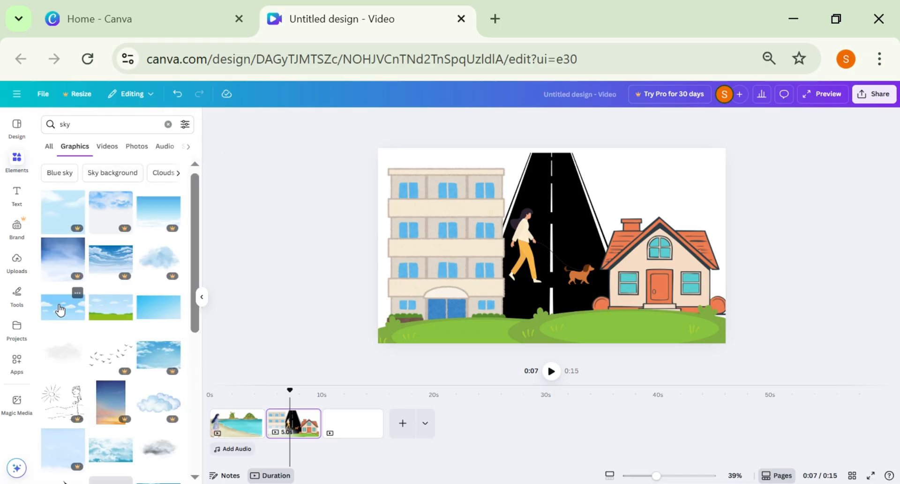
left_click(60, 309)
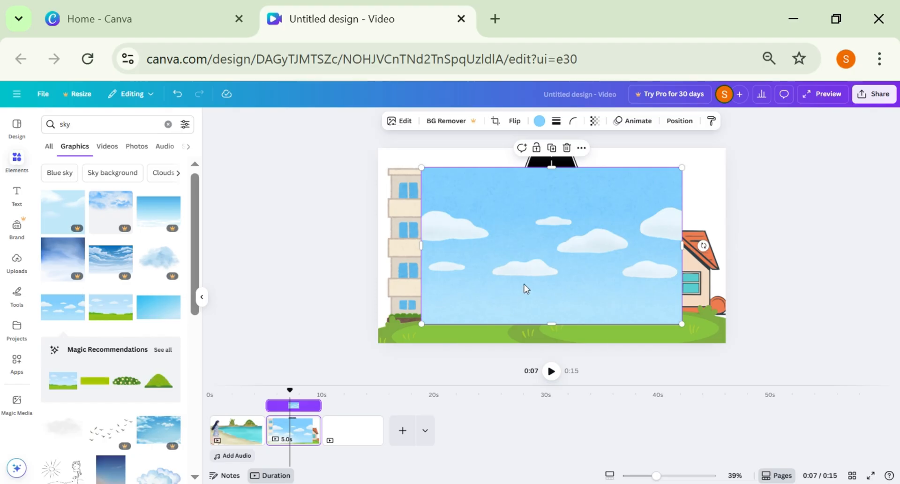
left_click_drag(529, 256, 538, 227)
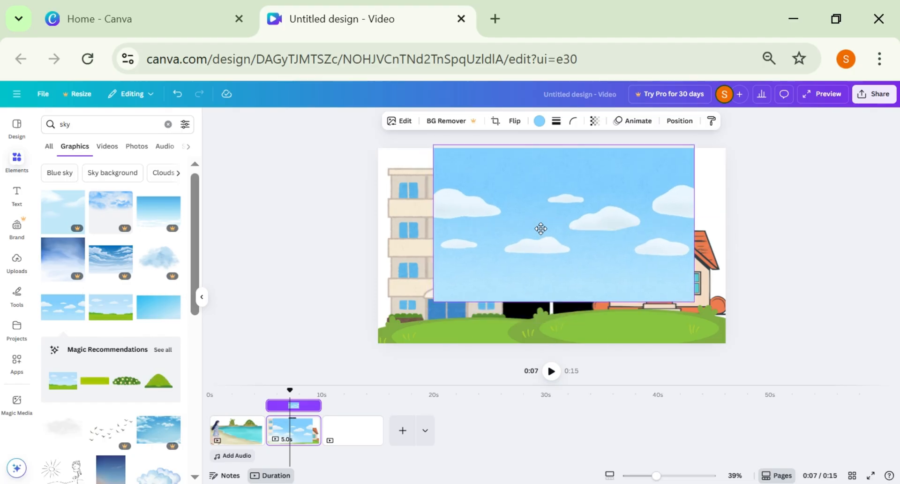
left_click_drag(432, 147, 400, 164)
Move the sky layer beneath the road layer and enlarge the sky to span the page's full width.
left_click(690, 122)
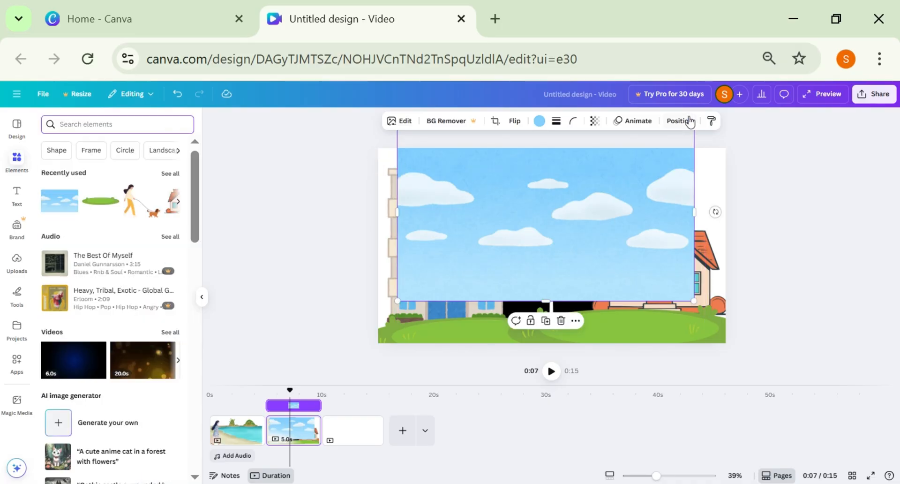
left_click(691, 123)
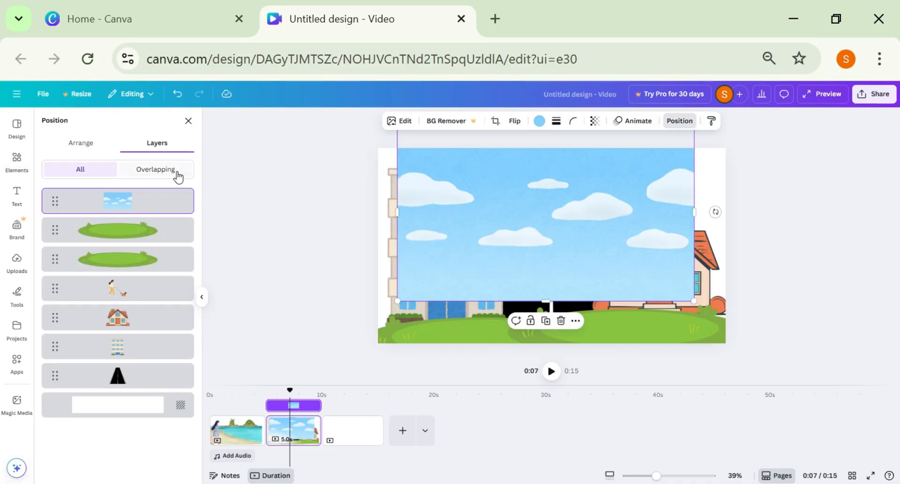
left_click_drag(139, 208, 130, 405)
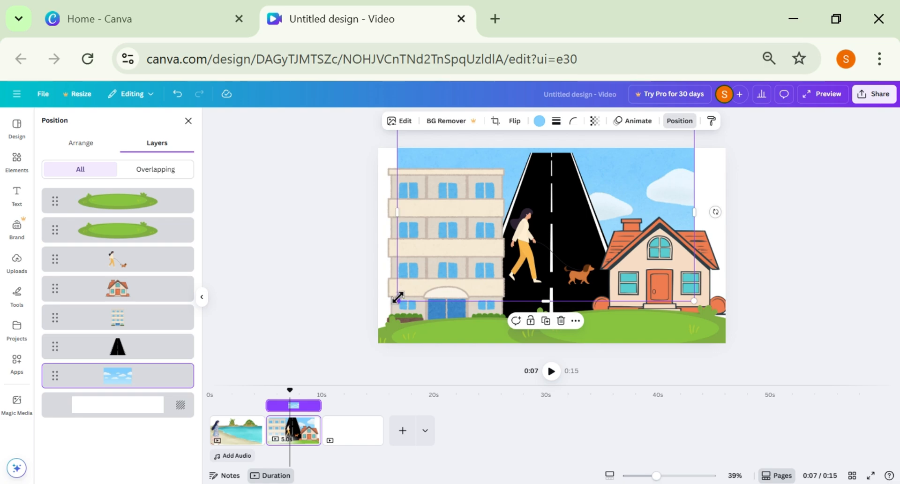
left_click_drag(395, 301, 371, 299)
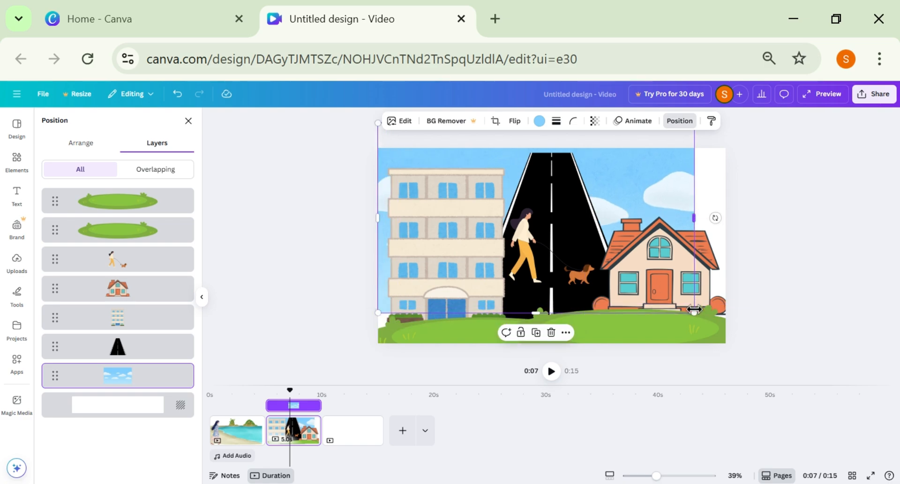
left_click_drag(694, 309, 726, 330)
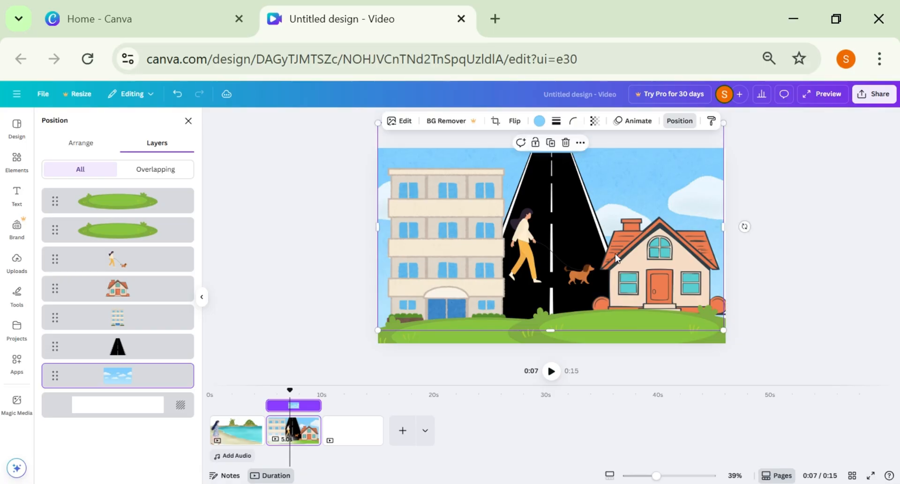
Shrink the black road graphic behind the building and place the woman walking the dog in front of the building's ground floor.
left_click(516, 199)
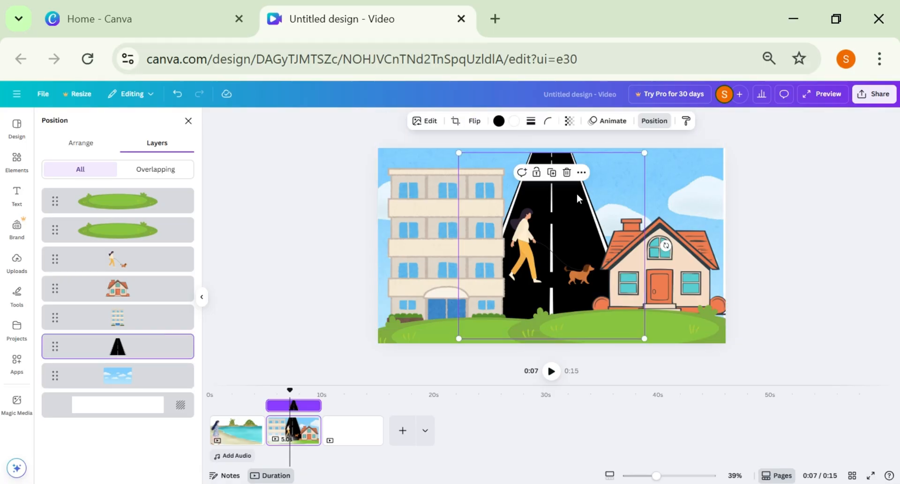
left_click_drag(643, 156, 721, 372)
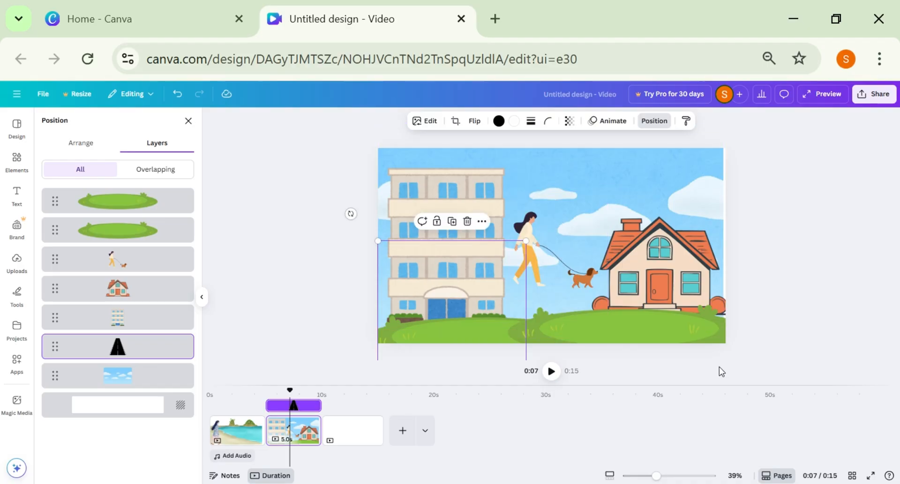
left_click_drag(525, 231, 516, 272)
left_click(606, 315)
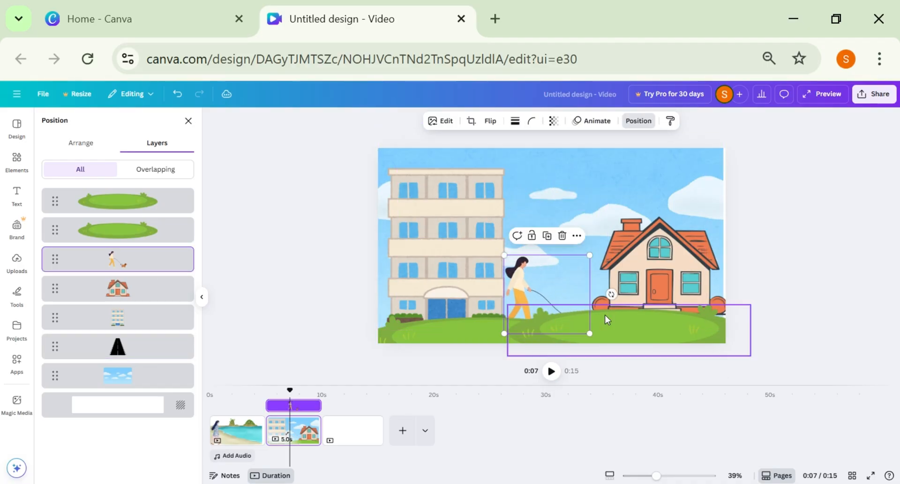
left_click_drag(630, 327, 637, 331)
key("ctrl+z")
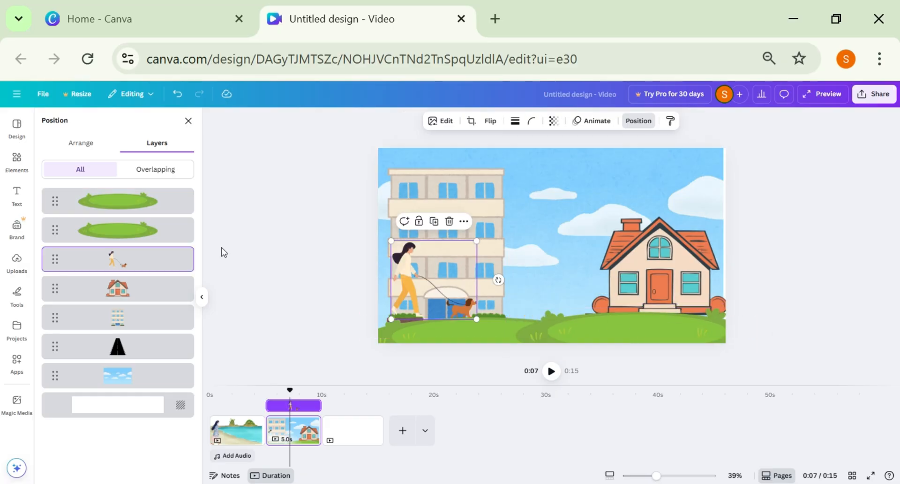
left_click(94, 347)
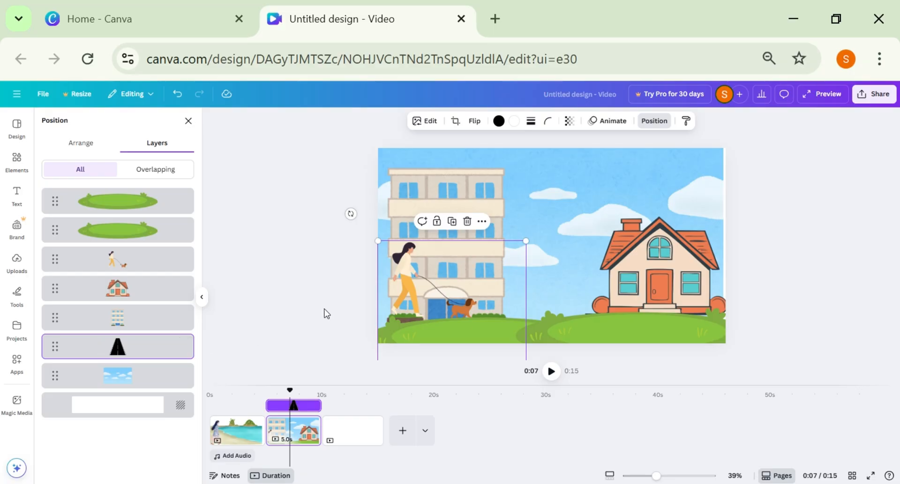
left_click_drag(408, 283, 394, 287)
Create a custom animation that moves the woman and dog from the building towards the house.
left_click(592, 121)
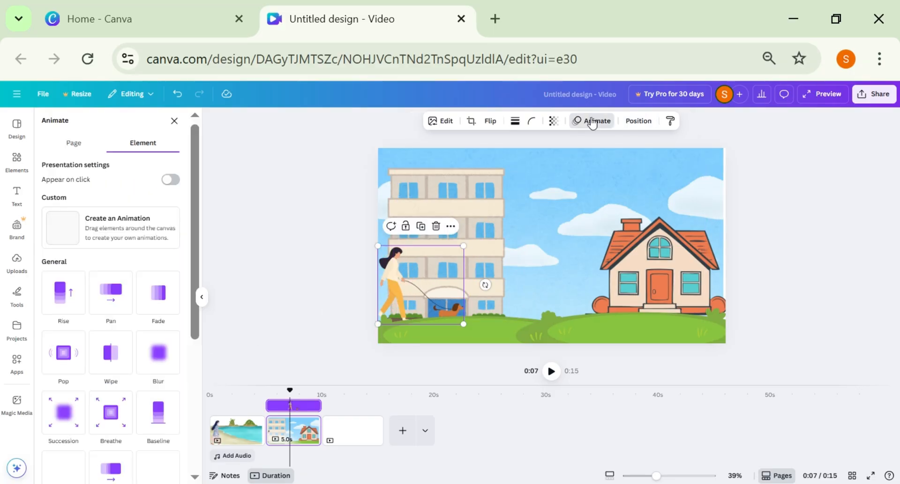
left_click(115, 227)
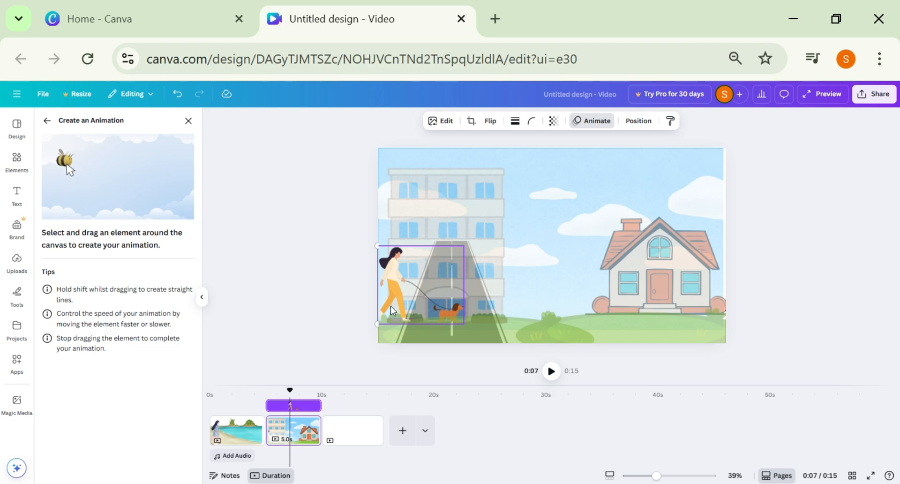
left_click(47, 120)
left_click(116, 227)
mouse_move(390, 305)
left_mouse_down()
mouse_move(448, 313)
mouse_move(483, 292)
mouse_move(499, 302)
mouse_move(547, 306)
mouse_move(547, 296)
left_mouse_up()
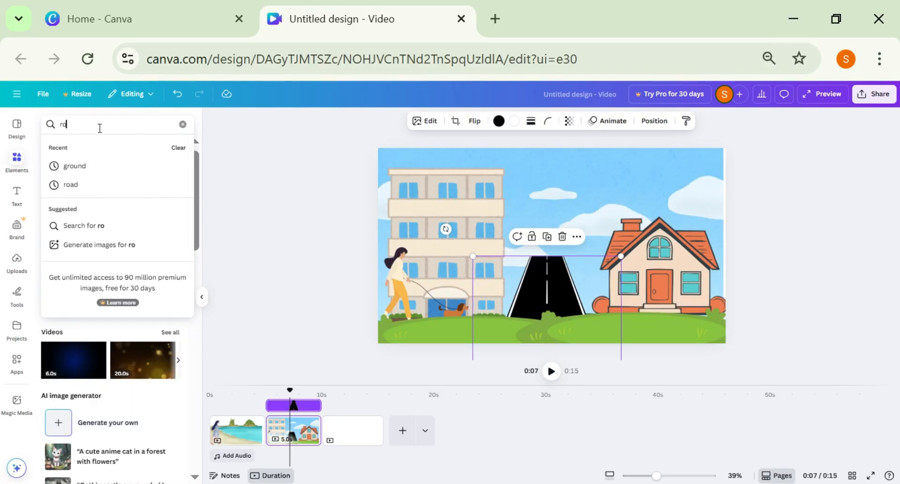
Search for "road" graphics and replace the black road with the dark brown dashed road, enlarged along the page's lower edge.
type("ad")
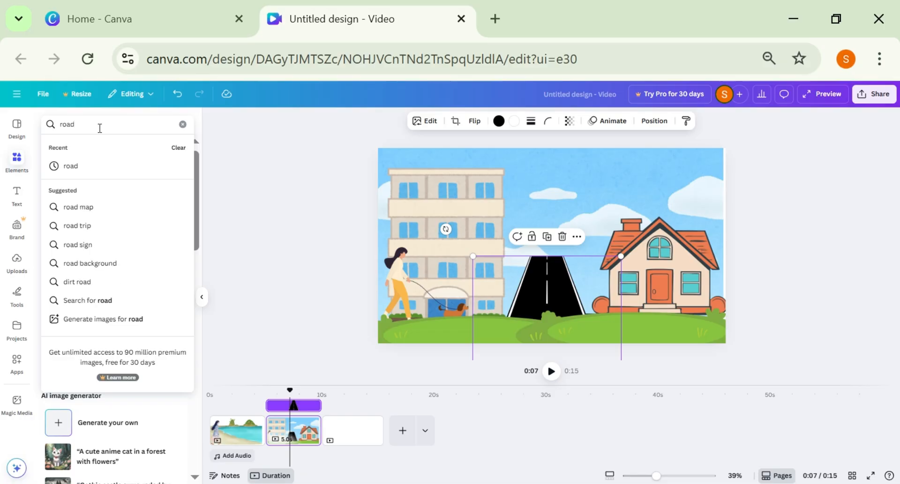
key("Return")
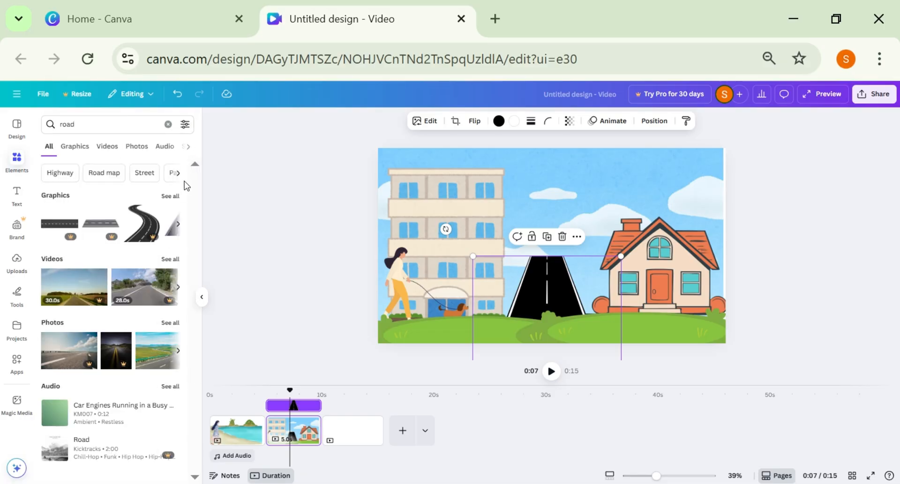
left_click(170, 196)
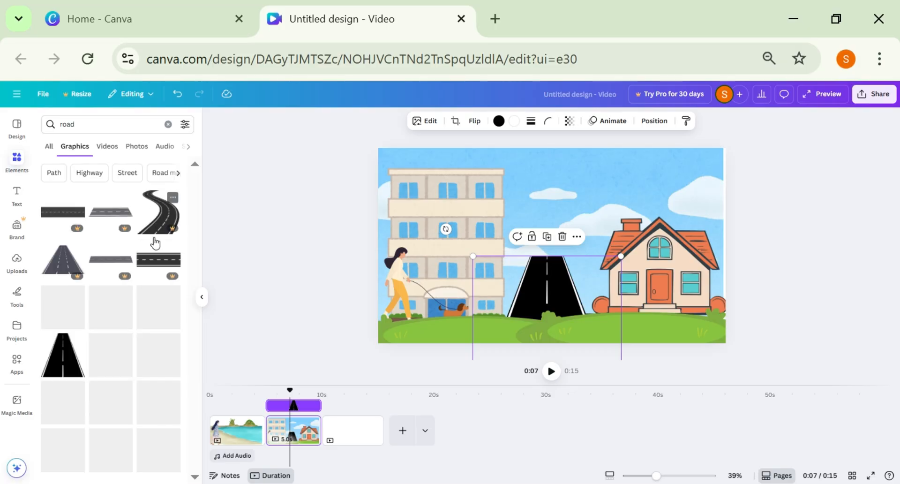
left_click(63, 307)
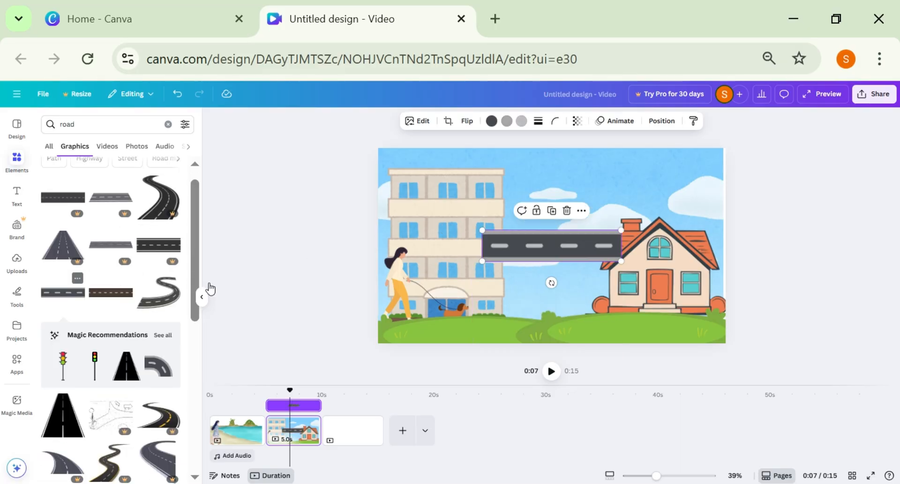
left_click_drag(109, 293, 386, 356)
left_click_drag(467, 331, 504, 327)
Place the woman and dog on the brown road and give them a custom animation path along it.
left_click_drag(396, 288, 403, 275)
left_click_drag(399, 283, 442, 271)
left_click(791, 290)
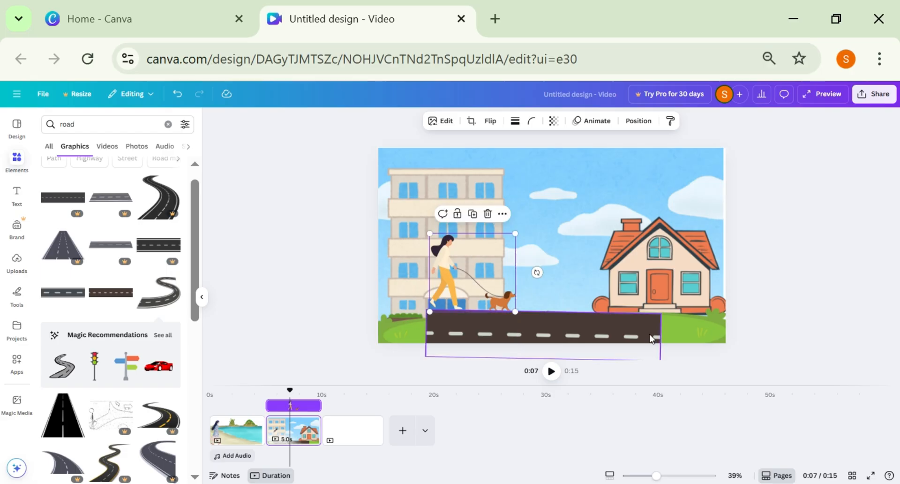
left_click(637, 328)
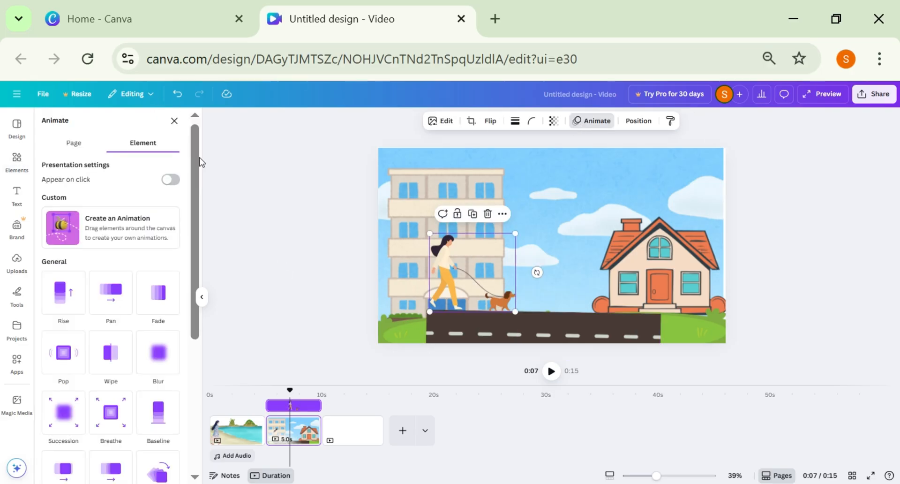
left_click(111, 228)
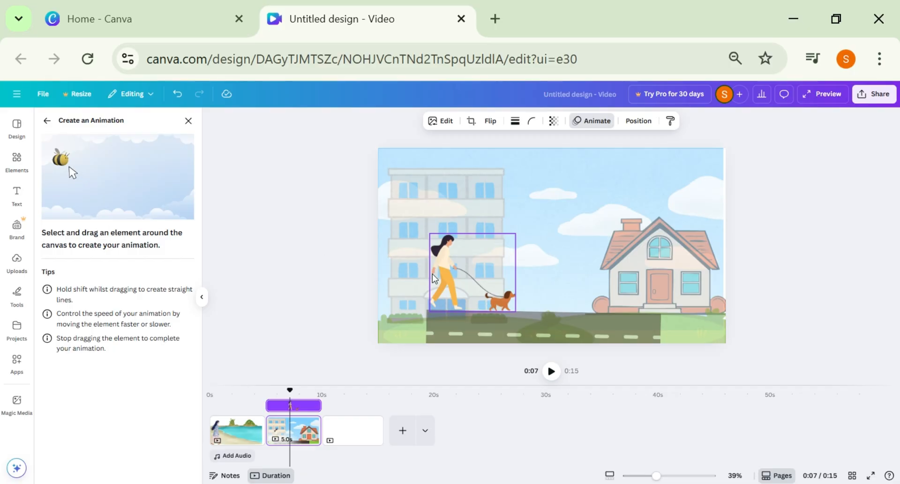
left_click_drag(441, 291, 488, 287)
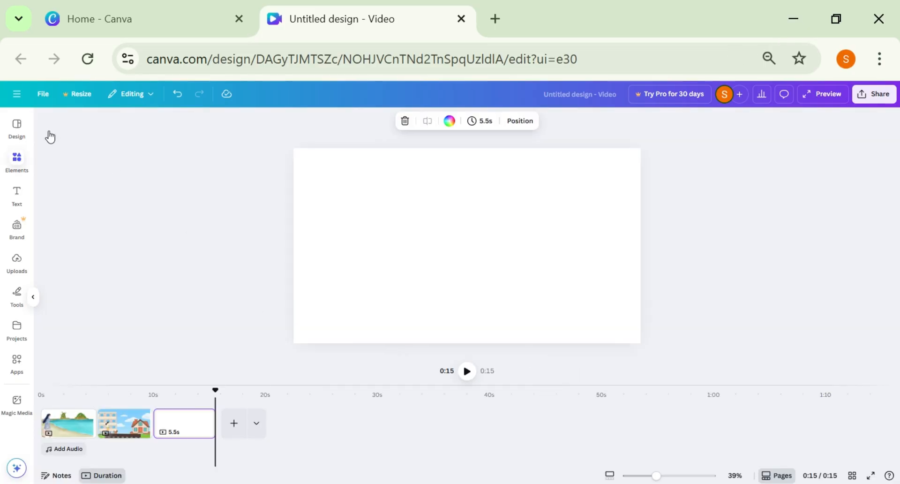
Search the elements for "grass" graphics for the blank third page.
left_click(16, 159)
left_click(81, 124)
type("grass")
key("Return")
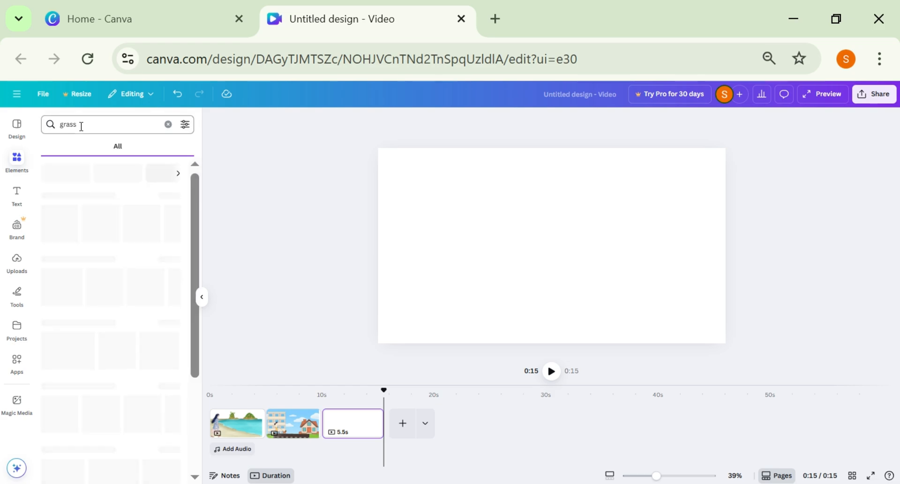
left_click(170, 168)
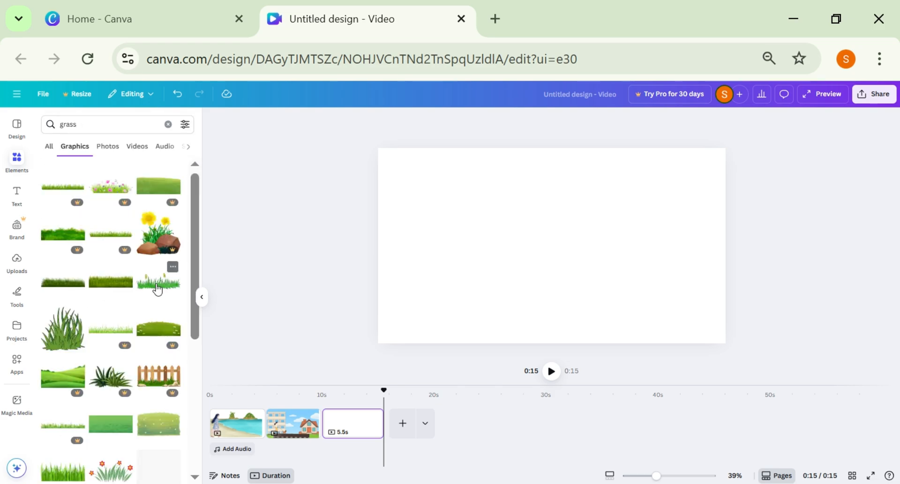
Add two copies of the grass with yellow seed heads, enlarge the first and place them side by side along the page's lower edge.
left_click(158, 282)
left_click_drag(482, 272, 398, 305)
left_click_drag(454, 287, 444, 327)
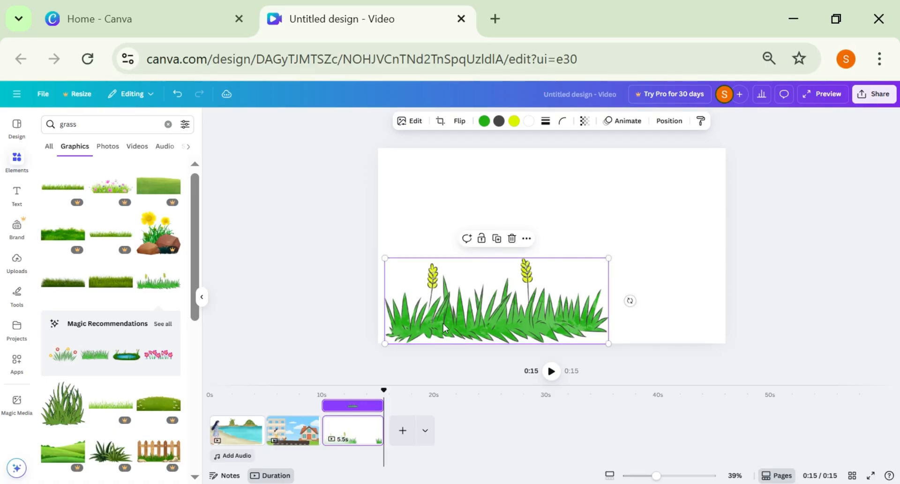
left_click(162, 284)
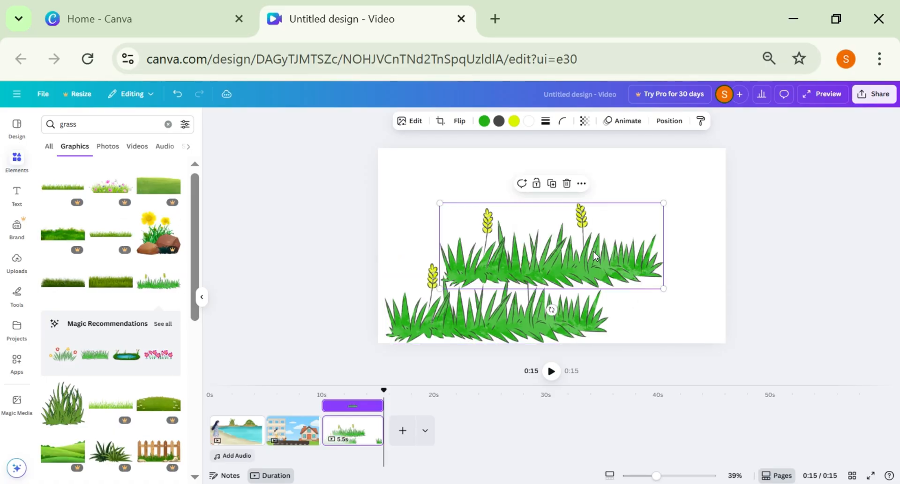
left_click_drag(579, 256, 657, 322)
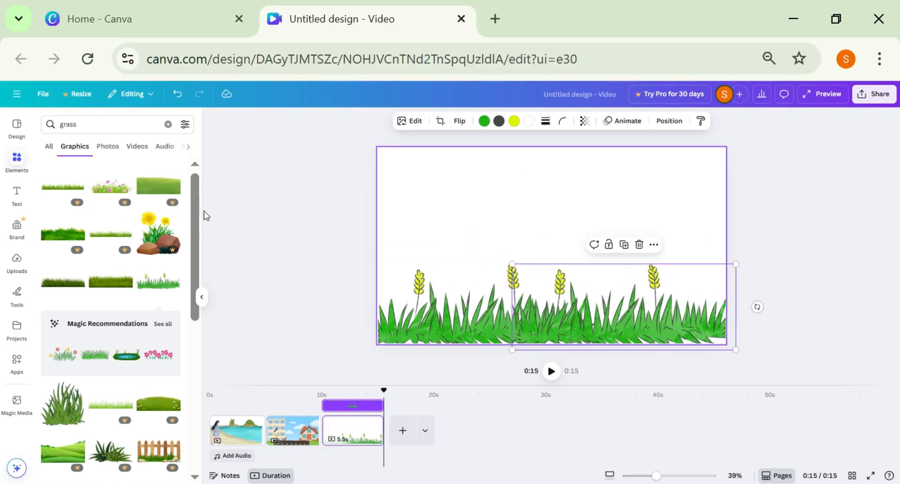
Search for "sky" graphics, add the blue sky with white clouds and enlarge it over most of the third page.
left_click(167, 124)
type("sky")
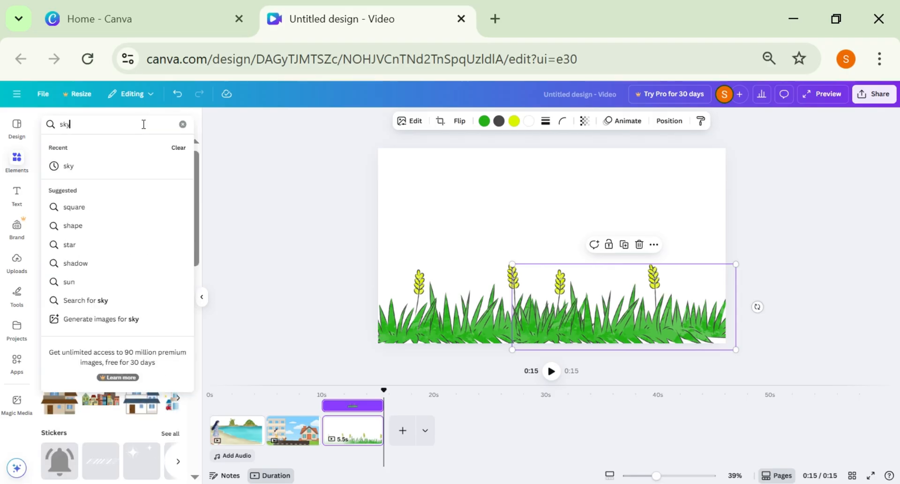
key("Return")
left_click(169, 196)
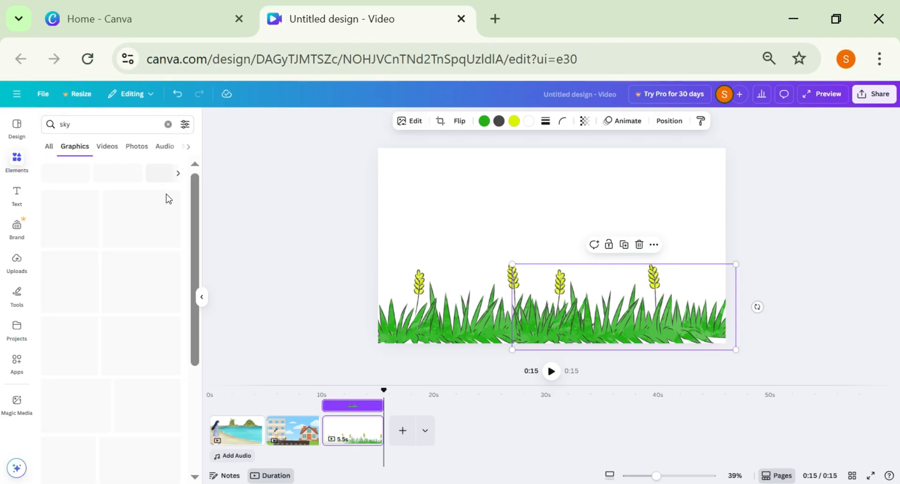
left_click(65, 316)
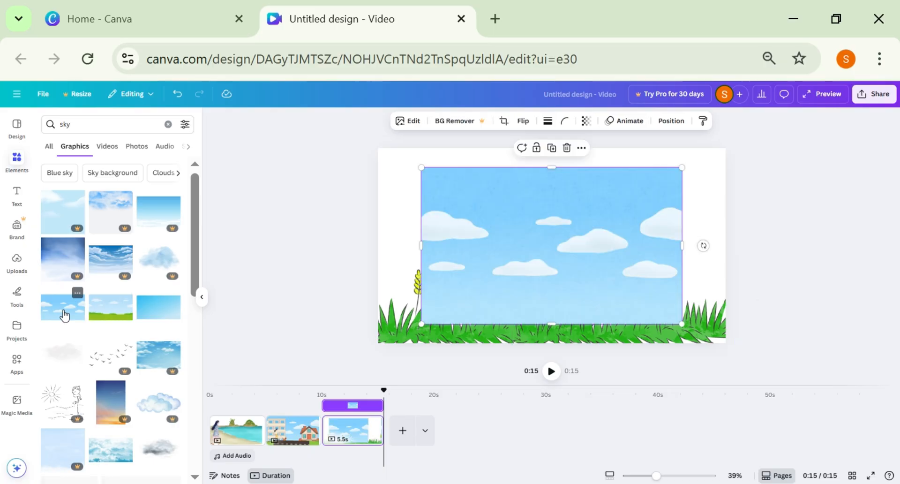
left_click_drag(422, 166, 388, 148)
left_click_drag(682, 150, 714, 132)
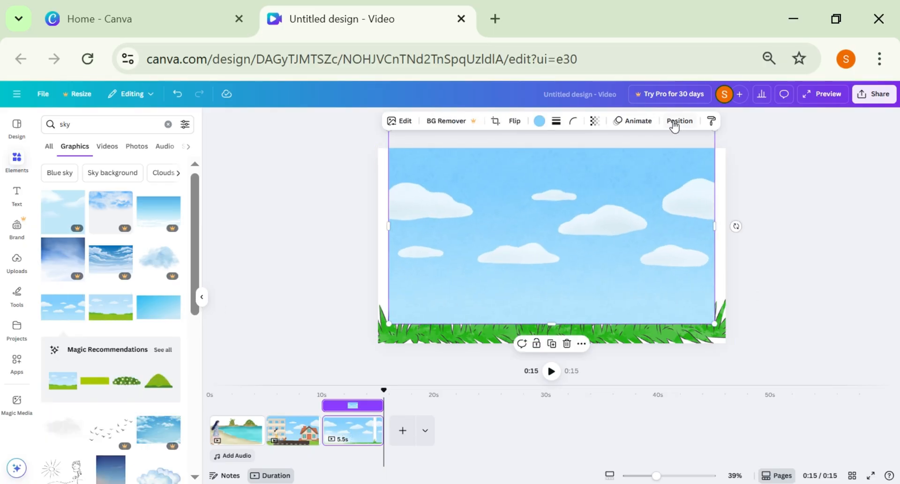
Move the sky layer behind both grass layers and stretch it to the page's left and right edges.
left_click(676, 122)
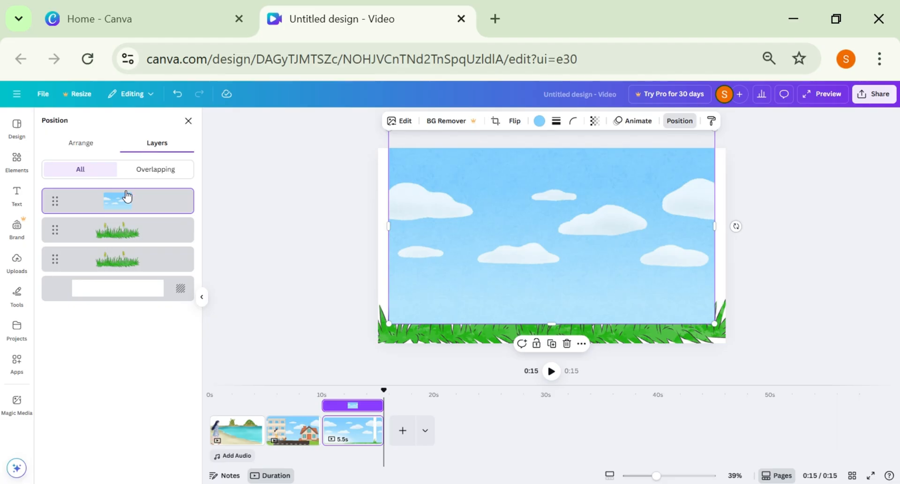
left_click_drag(112, 204, 108, 274)
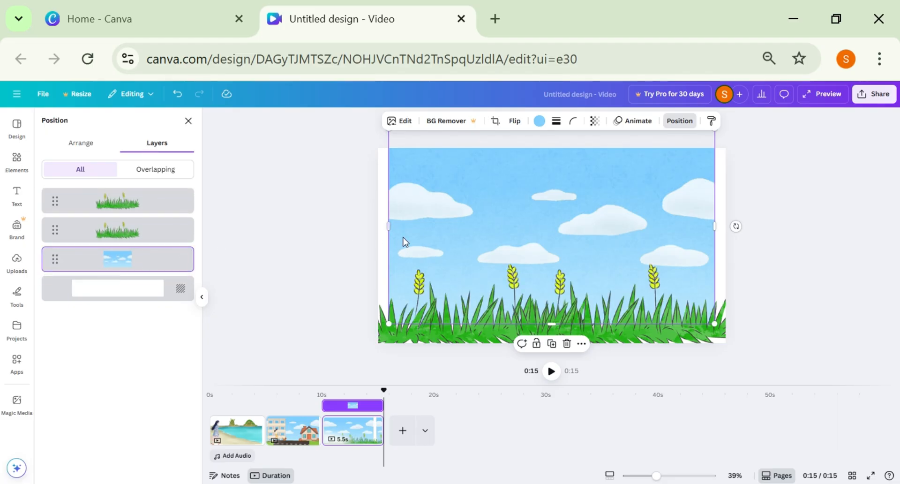
left_click_drag(388, 224, 377, 224)
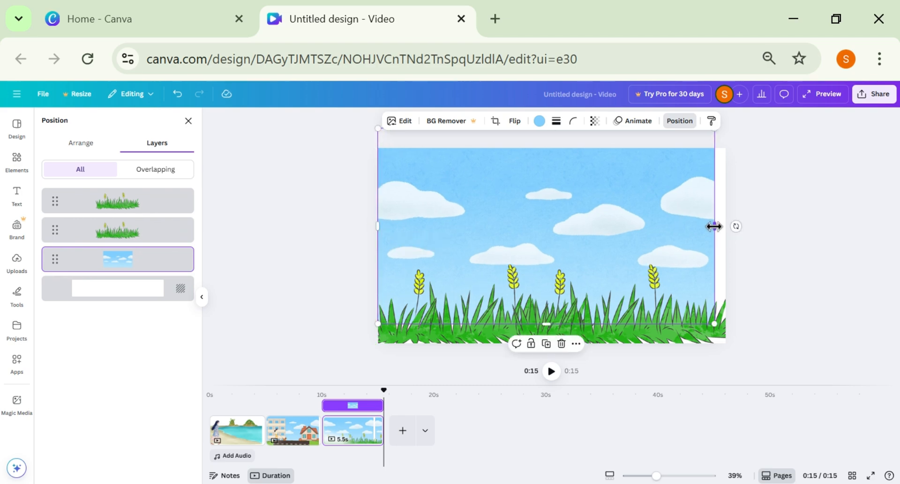
left_click_drag(714, 226, 725, 226)
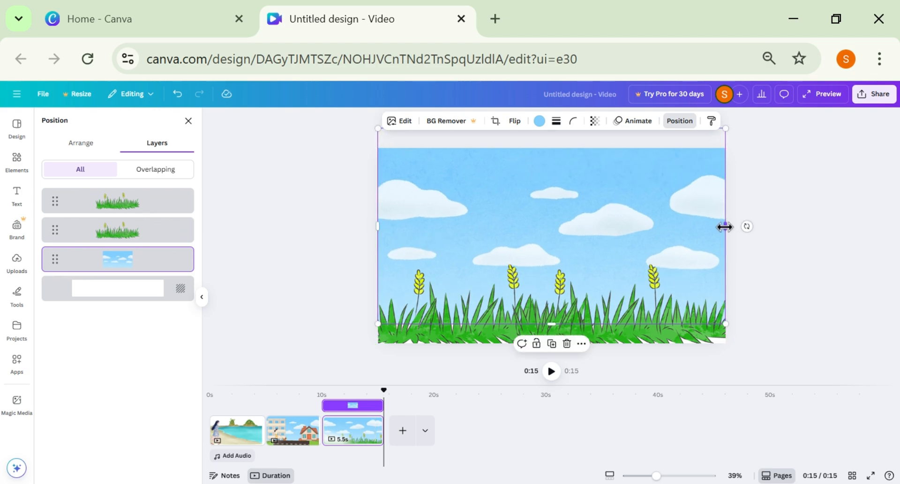
left_click(186, 123)
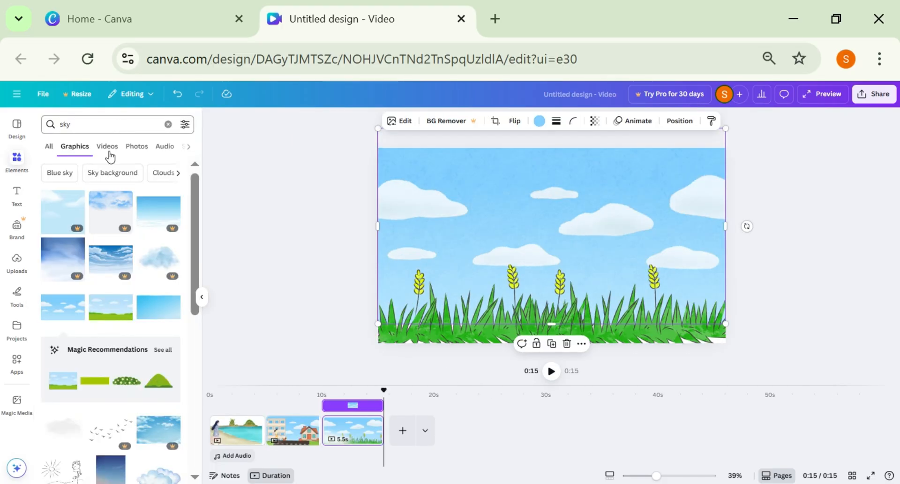
Search for "butterfly" graphics and place a small turquoise butterfly and a small orange monarch on opposite sides of the sky.
left_click(94, 125)
type("butterfly")
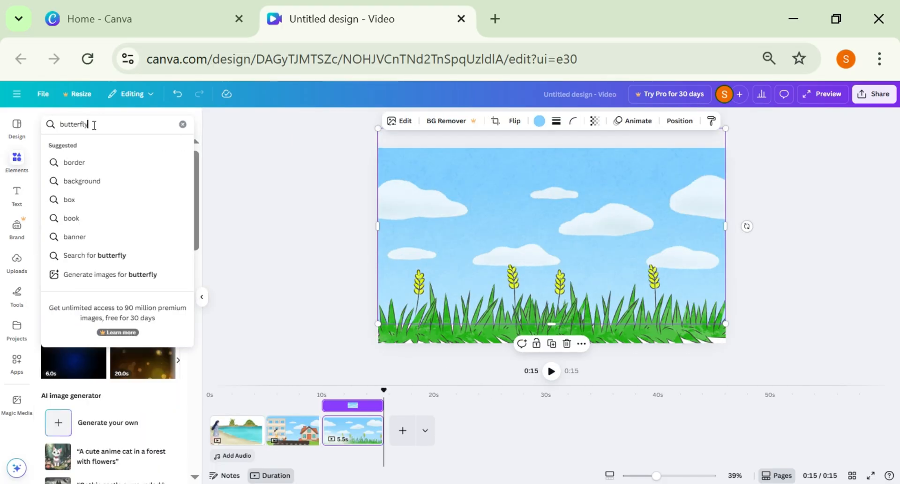
key("Return")
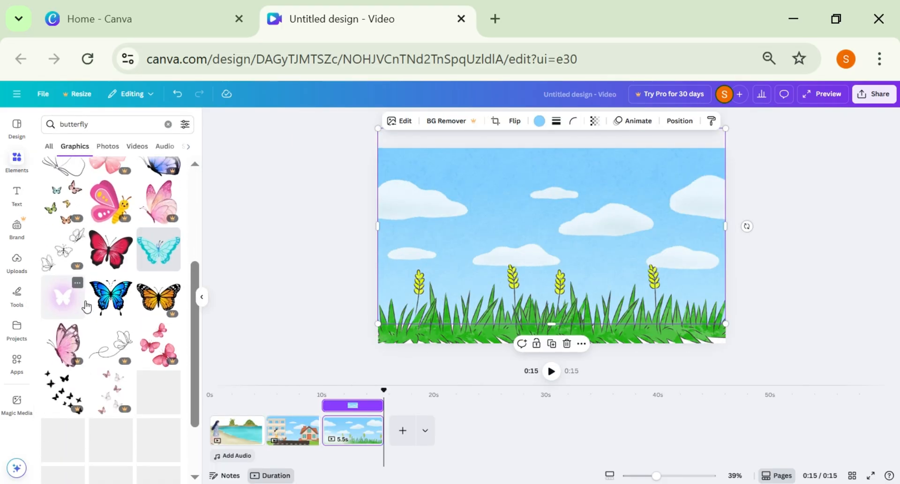
left_click(159, 424)
left_click_drag(452, 167, 607, 255)
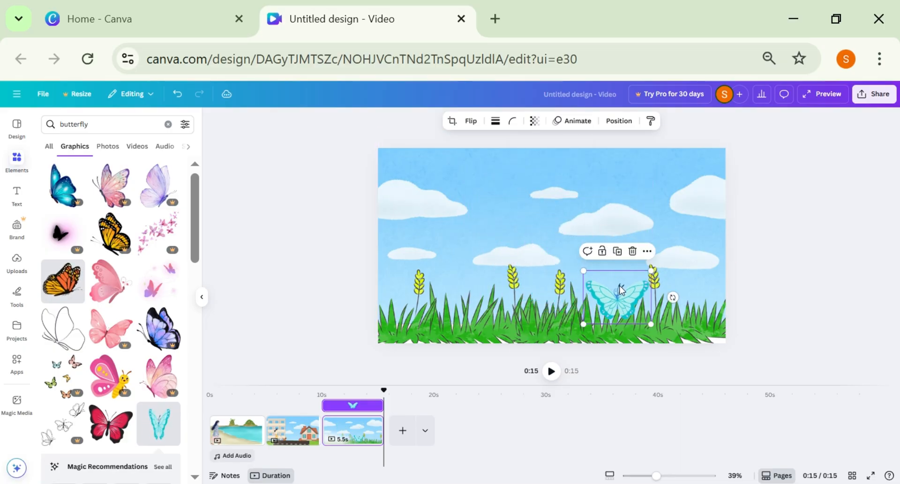
left_click_drag(621, 294, 658, 201)
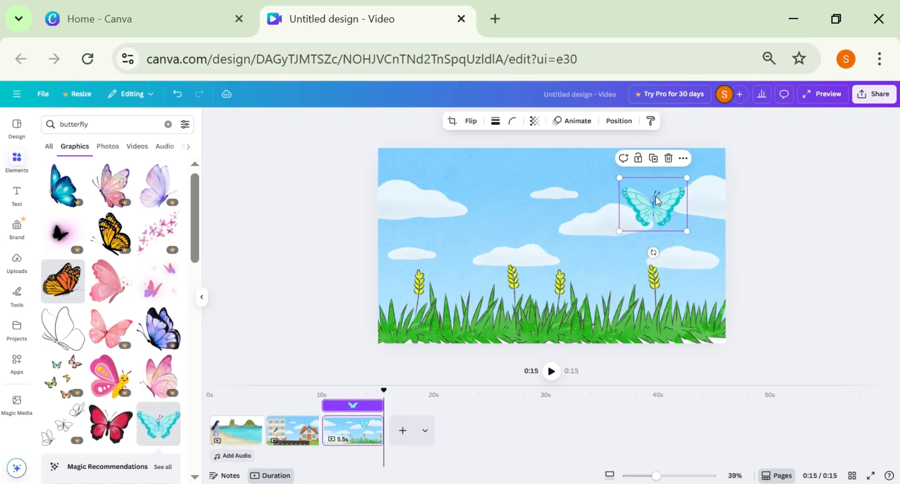
left_click(315, 219)
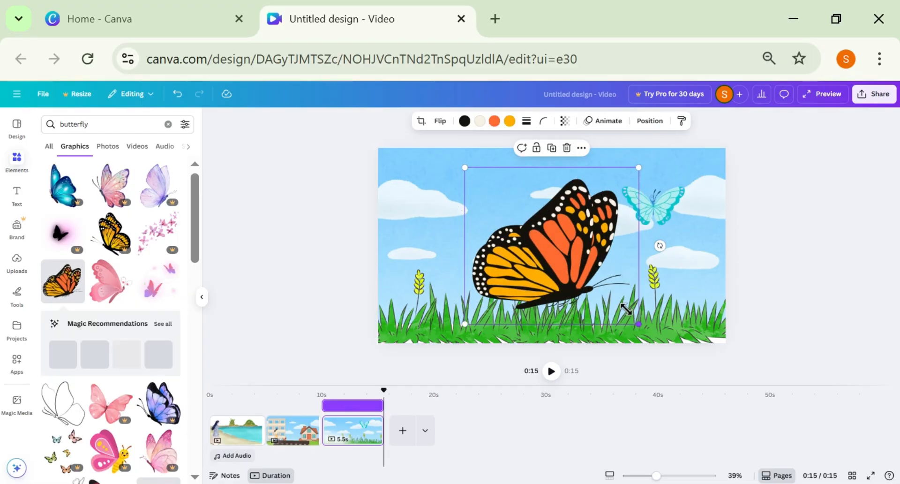
left_click_drag(638, 320, 507, 205)
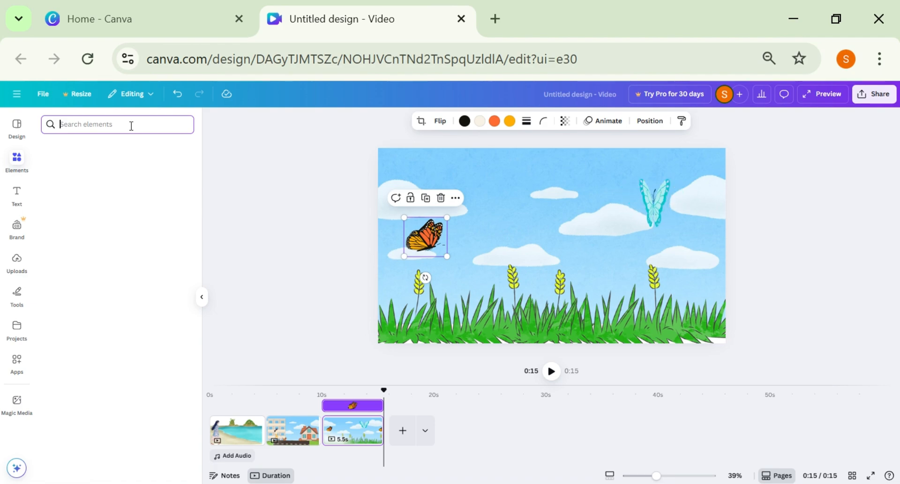
Search for "flower" graphics, place the pale blossom sprig, reduced, in the grass and position the monarch butterfly at its tip.
type("flower")
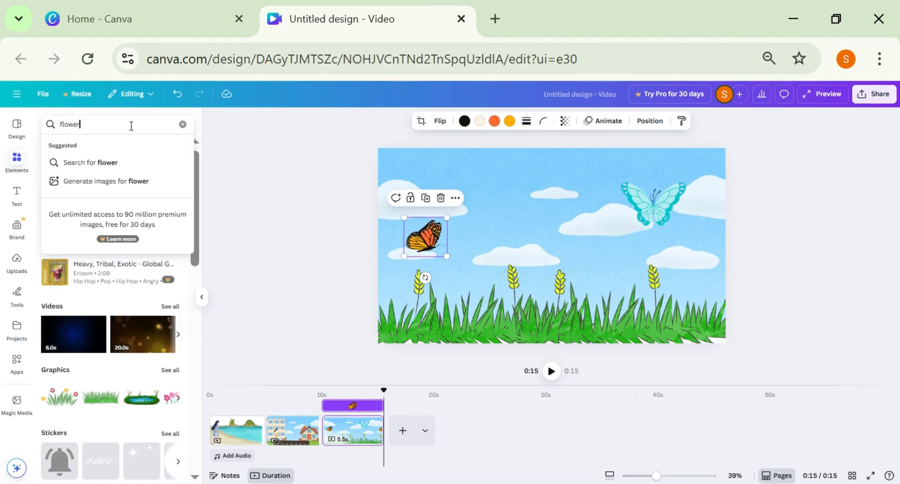
key("Return")
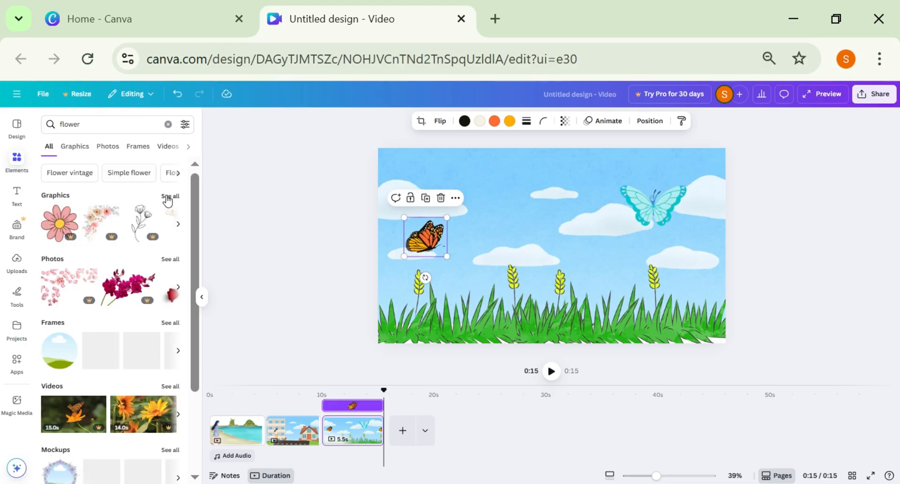
left_click(167, 200)
left_click(64, 355)
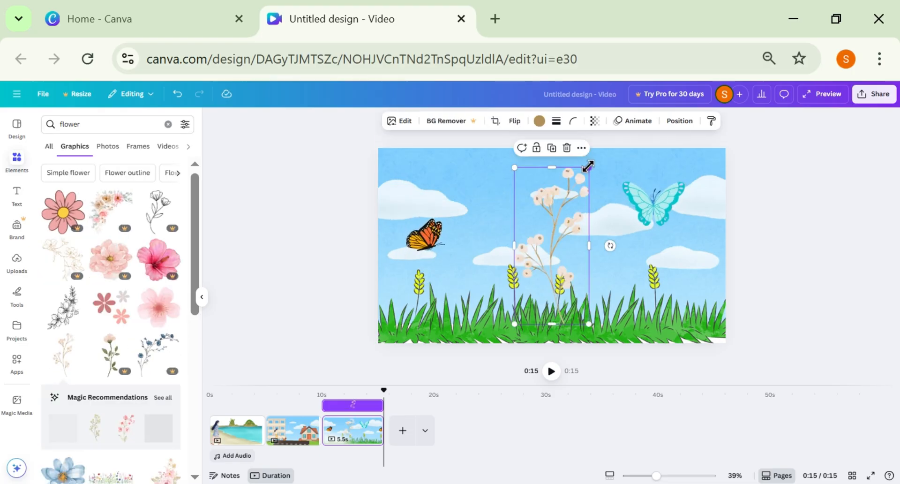
left_click_drag(589, 168, 565, 217)
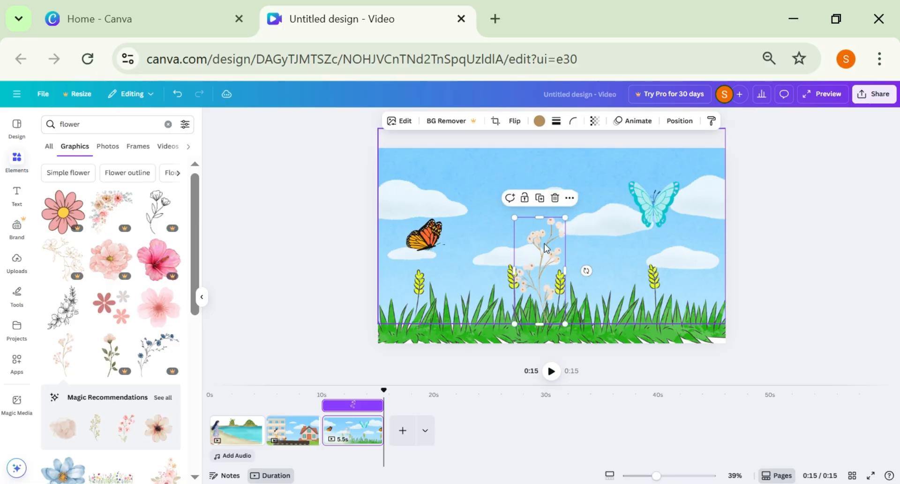
left_click_drag(525, 253, 429, 238)
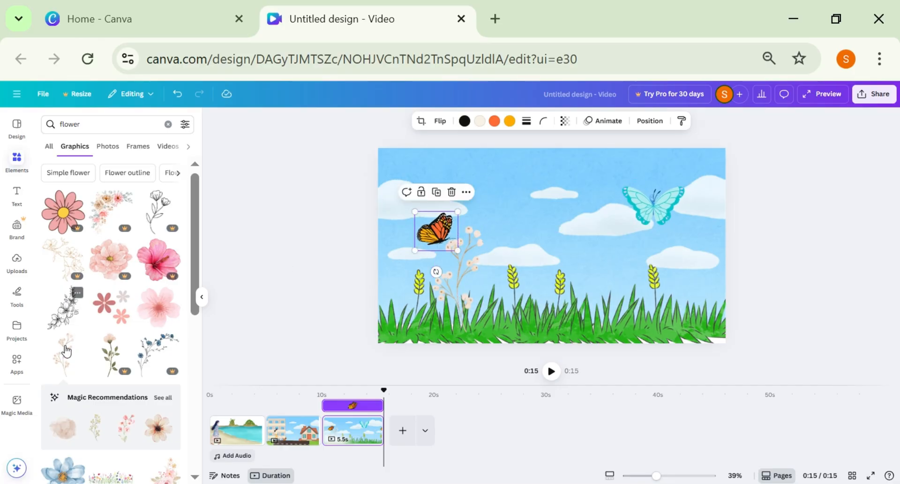
Add the pink watercolor flower stem, shrink it and stand it in the grass just left of the turquoise butterfly.
scroll(84, 364, "down", 5)
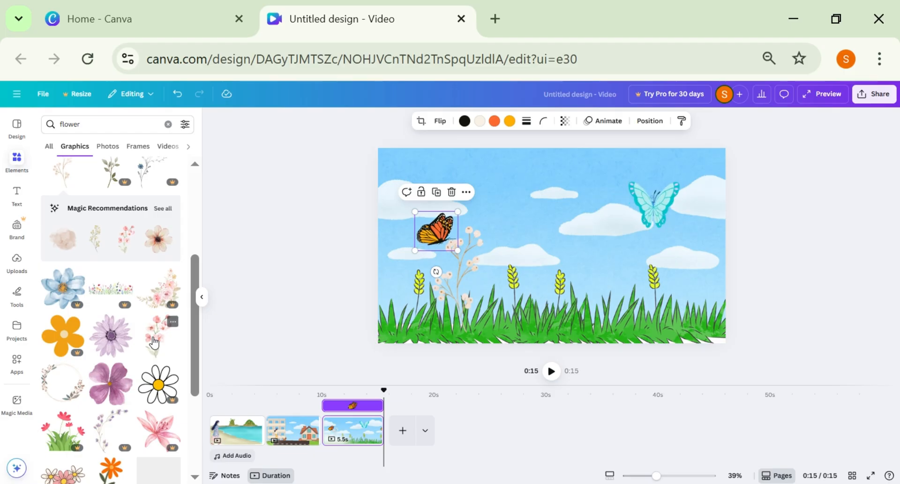
left_click(159, 334)
left_click_drag(558, 234, 633, 244)
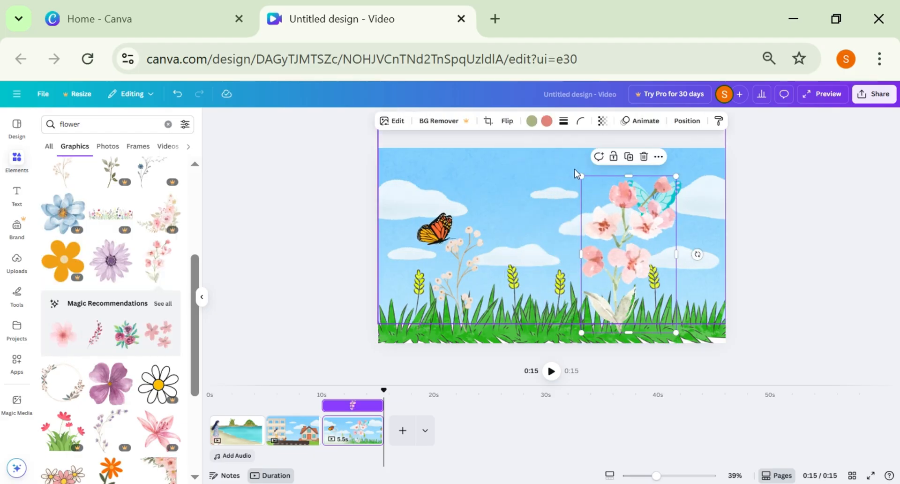
left_click_drag(584, 187, 607, 222)
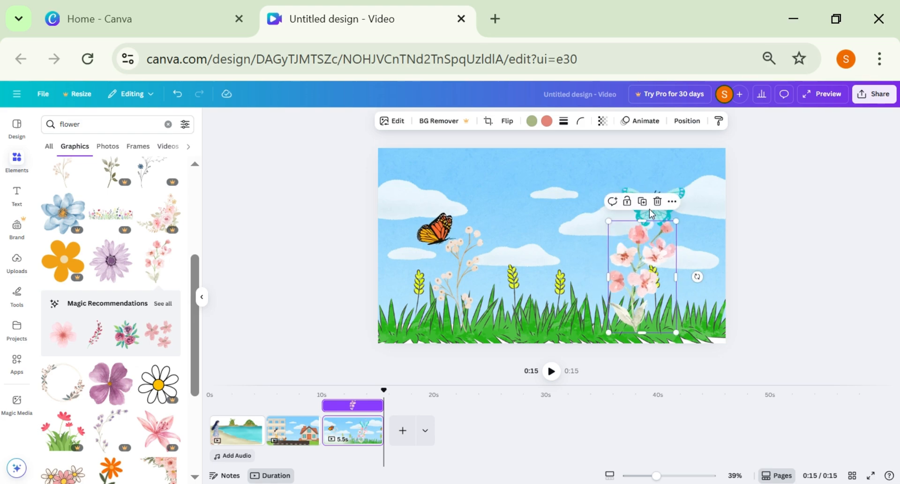
left_click_drag(649, 261, 620, 262)
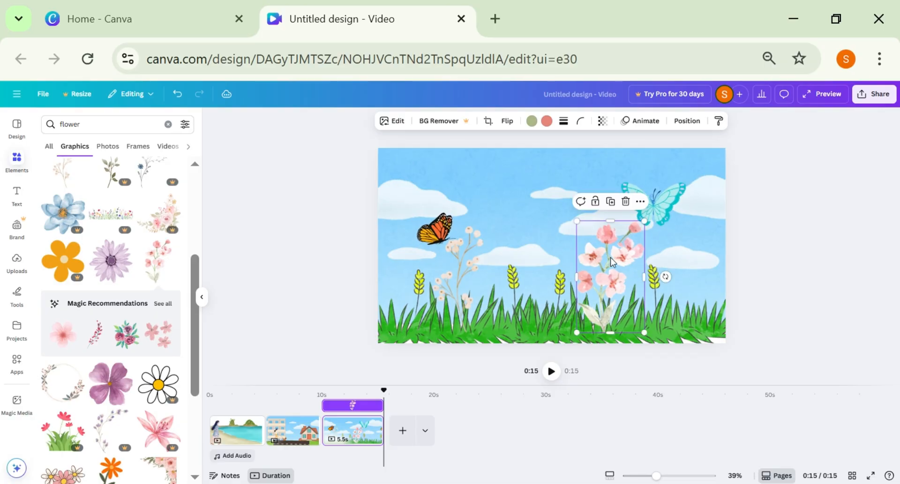
left_click(331, 193)
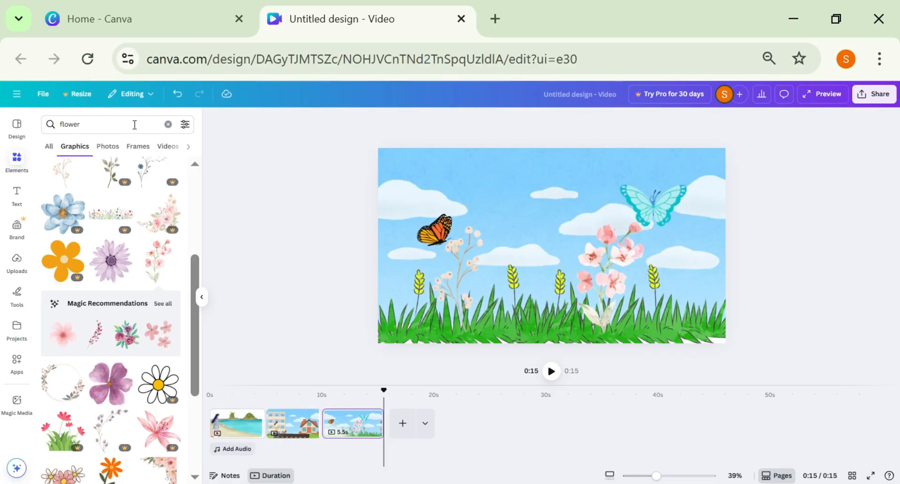
Shrink the turquoise butterfly, set it on the pink flowers' upper blossoms and arrange the layers so it sits in front.
left_click(168, 124)
left_click(654, 207)
left_click_drag(685, 229, 616, 233)
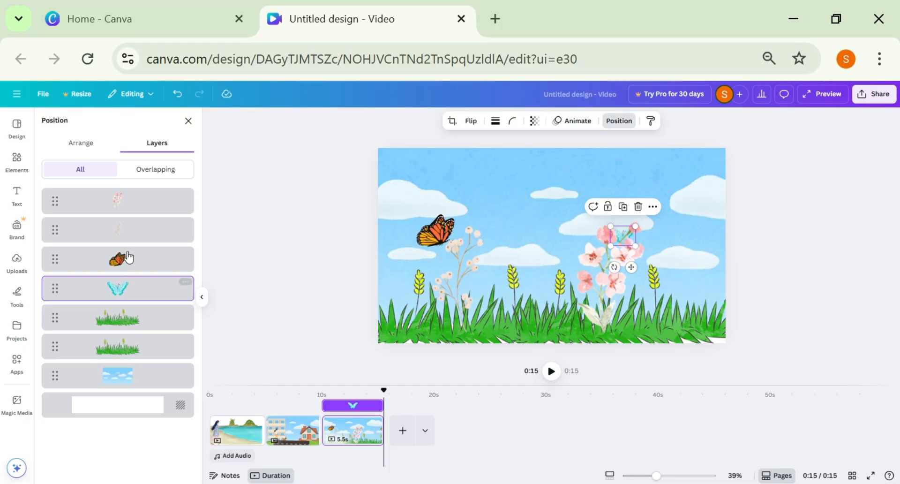
left_click_drag(122, 225, 119, 190)
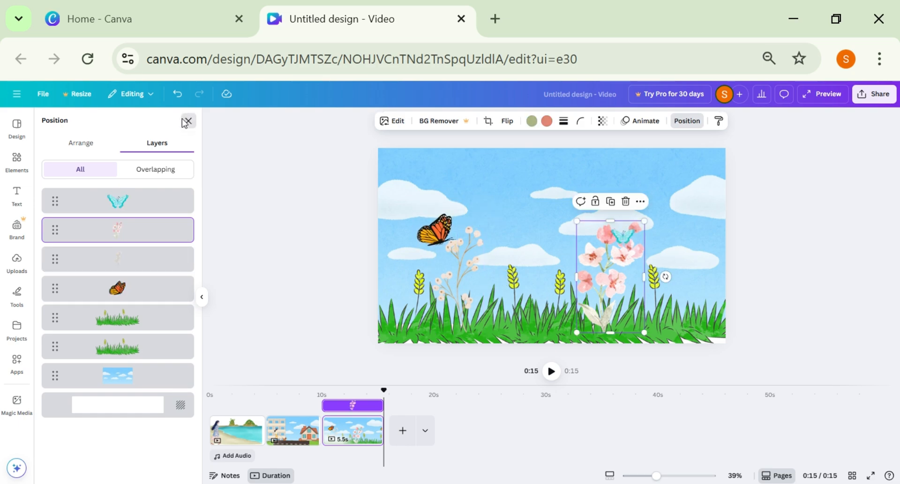
left_click(187, 121)
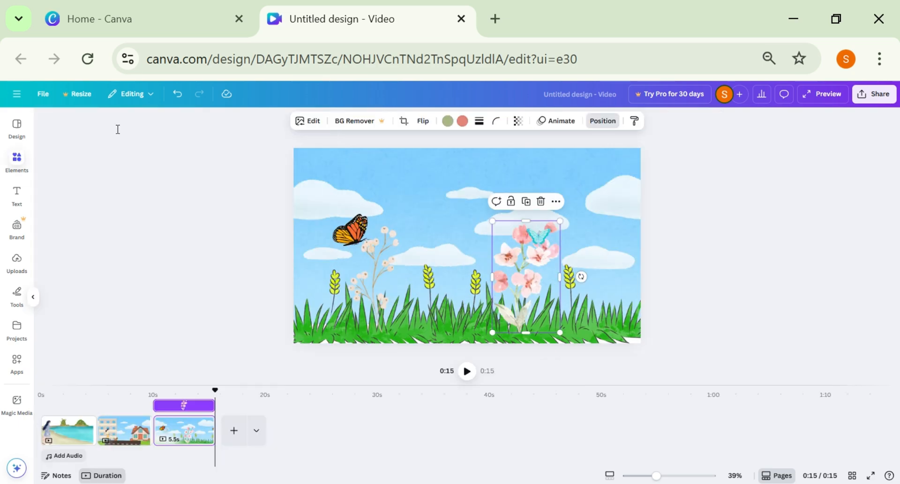
Search for "rain" graphics and place the grey sketched rain cloud, reduced, near the page's upper edge above the monarch butterfly.
left_click(17, 159)
left_click(86, 125)
type("rain")
key("Return")
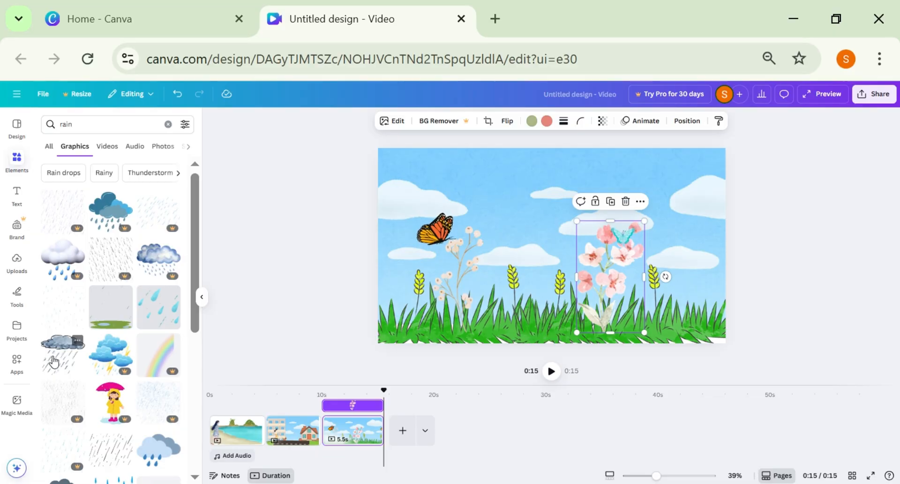
left_click(53, 361)
left_click_drag(649, 164, 496, 201)
left_click_drag(493, 261, 484, 163)
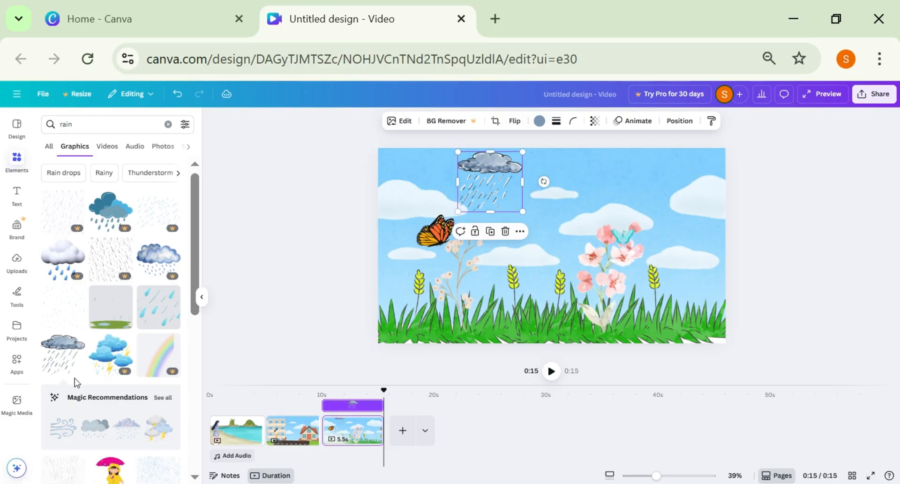
Add the blue double cloud with raindrops, shrink it and place it at the page's upper edge above the pink flowers.
scroll(99, 340, "down", 4)
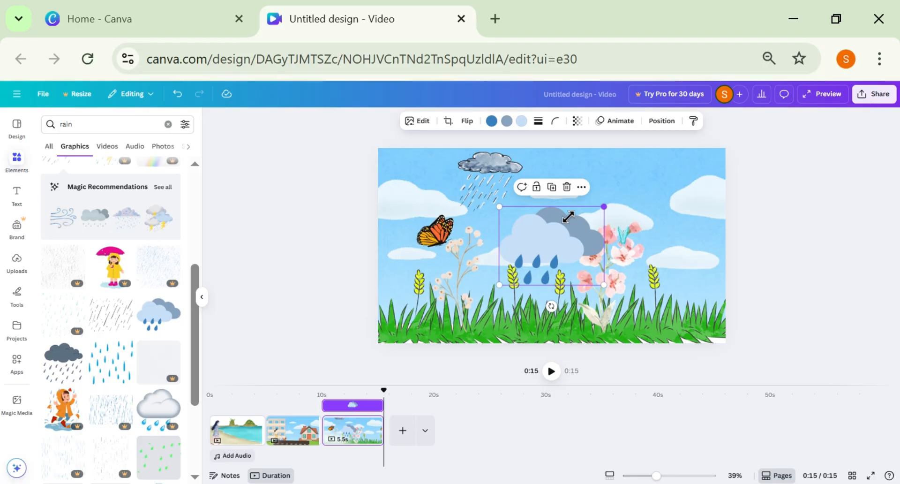
left_click_drag(568, 216, 558, 241)
left_click_drag(526, 270, 622, 176)
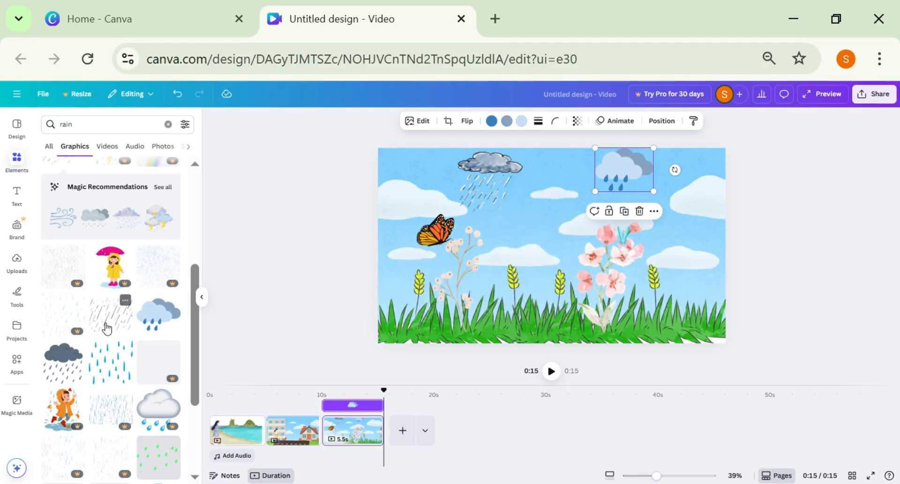
Search for "ground" graphics and lay two green oval ground patches side by side along the page's lower edge.
triple_click(133, 124)
type("ground")
key("Return")
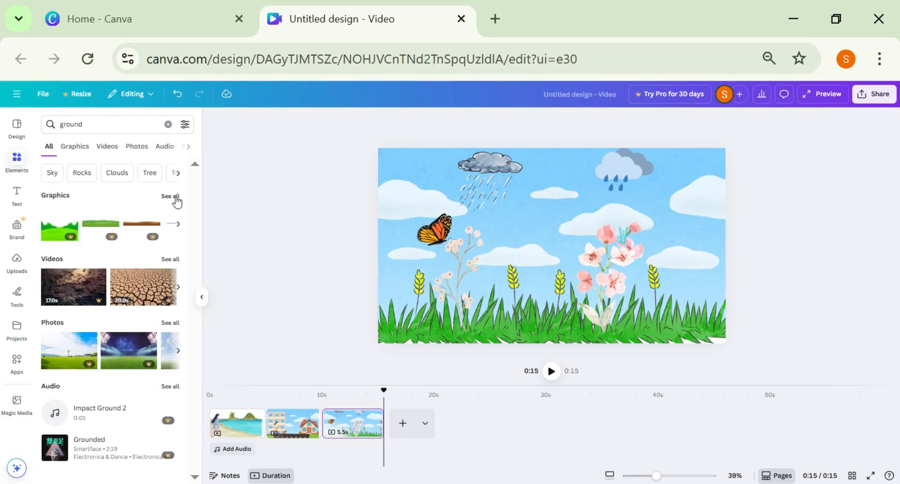
left_click(175, 197)
scroll(138, 349, "down", 5)
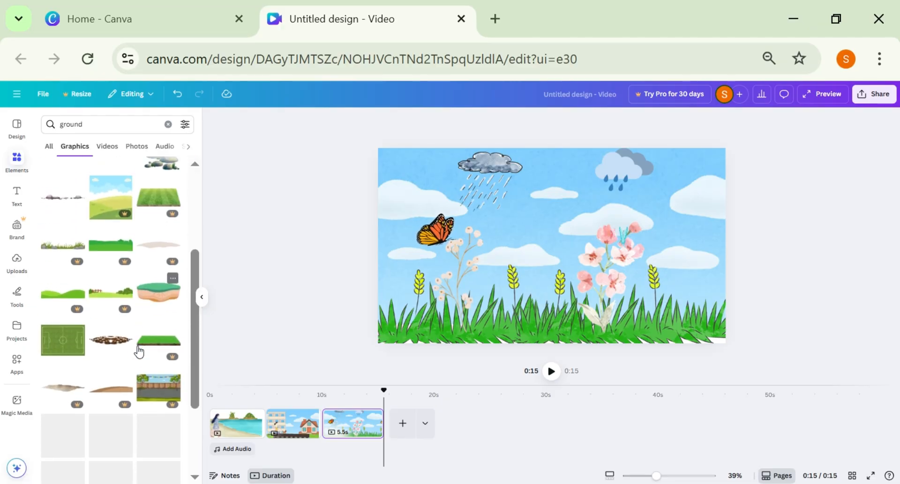
scroll(139, 351, "down", 1)
scroll(138, 352, "down", 4)
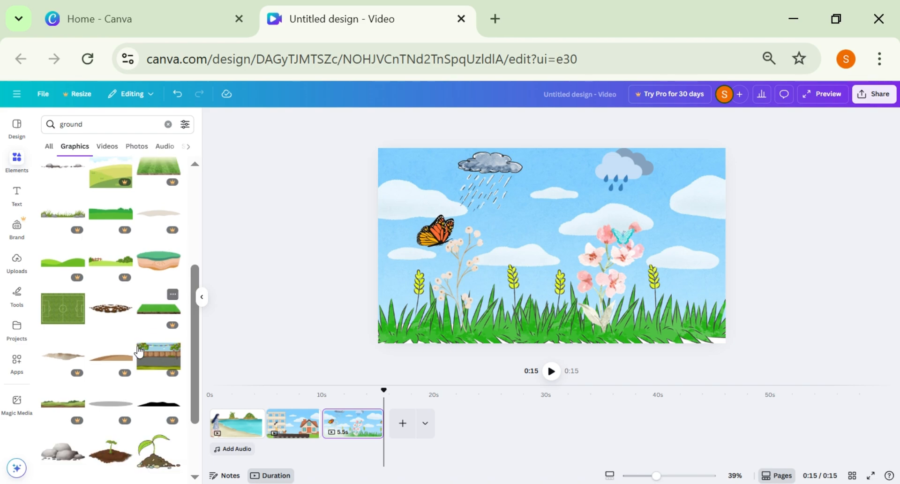
scroll(94, 328, "up", 10)
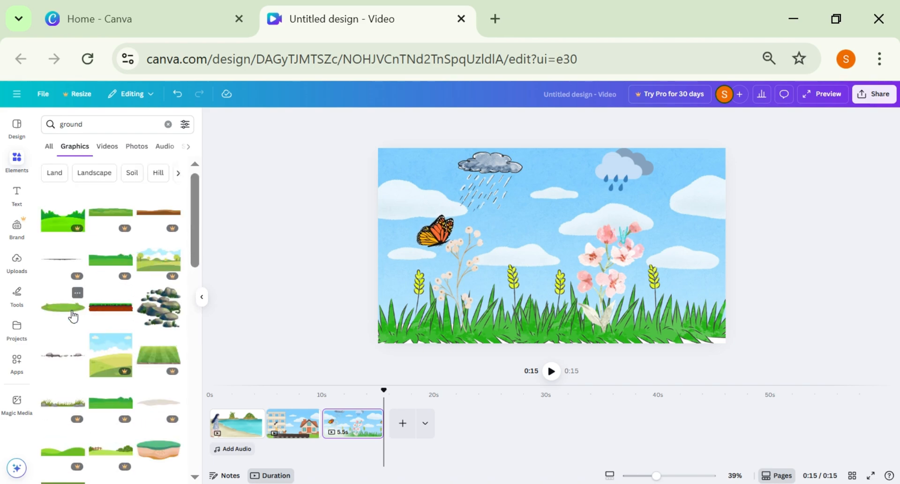
left_click(73, 316)
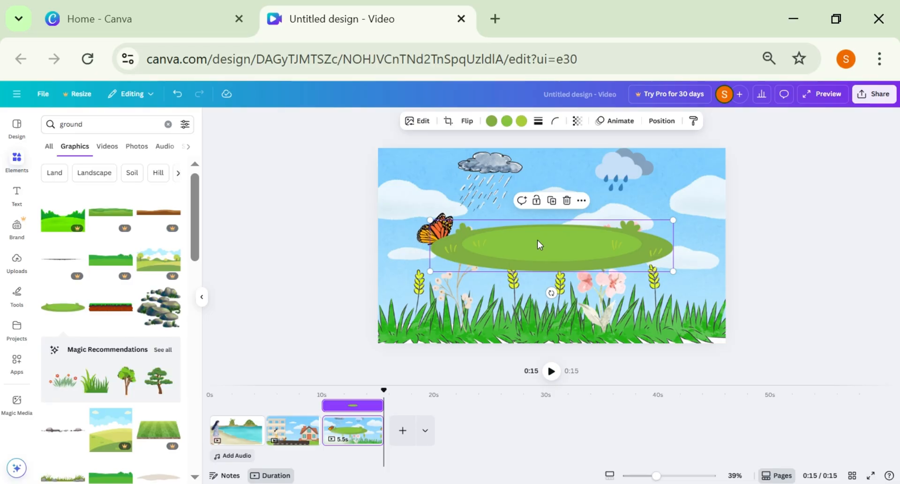
left_click_drag(537, 240, 438, 343)
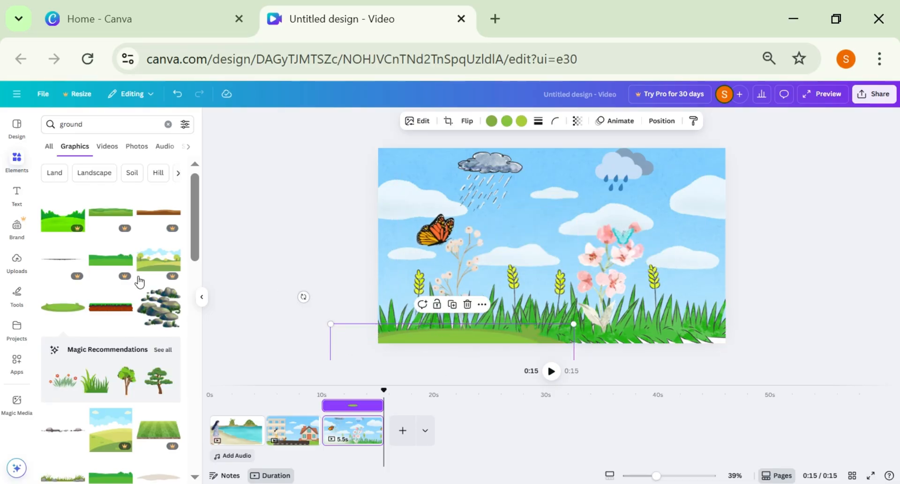
left_click(72, 308)
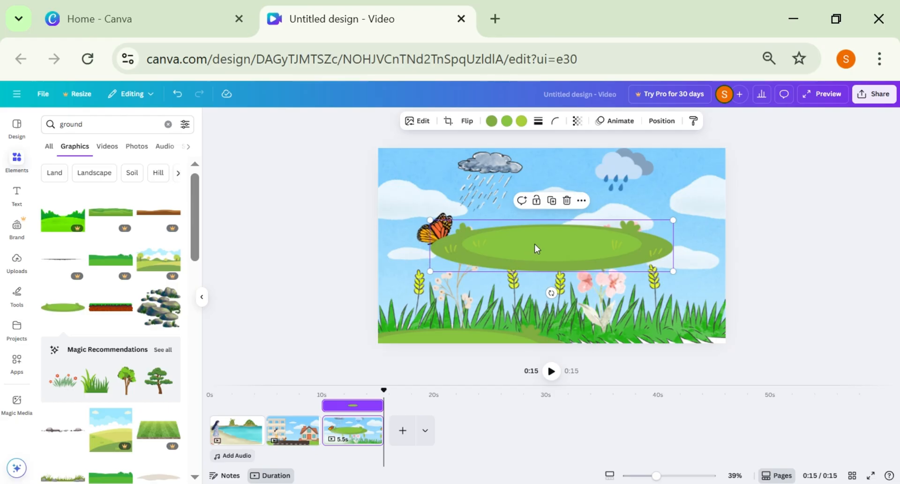
left_click_drag(537, 248, 626, 349)
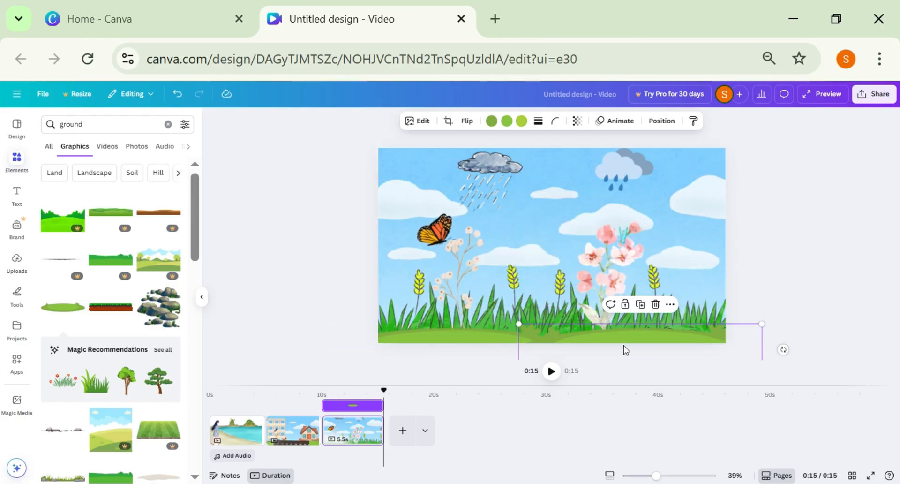
Search for "walk with umbrella" graphics and place the walking girl with the blue umbrella at the meadow page's left edge.
left_click(168, 125)
type("walk with")
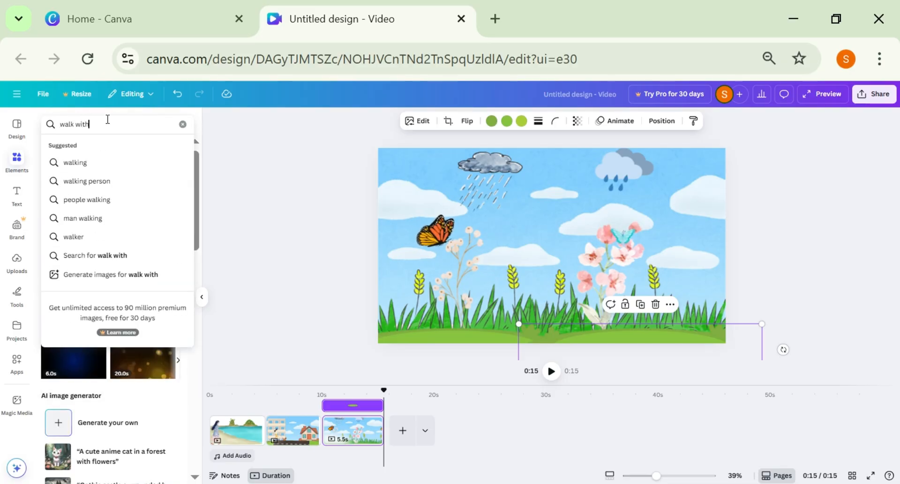
type(" umbrell")
type("a")
key("Return")
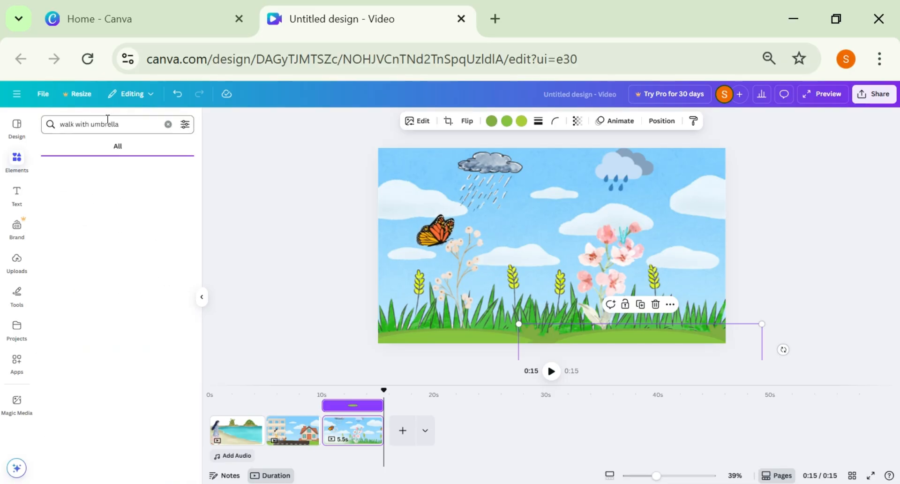
left_click(169, 196)
left_click(155, 315)
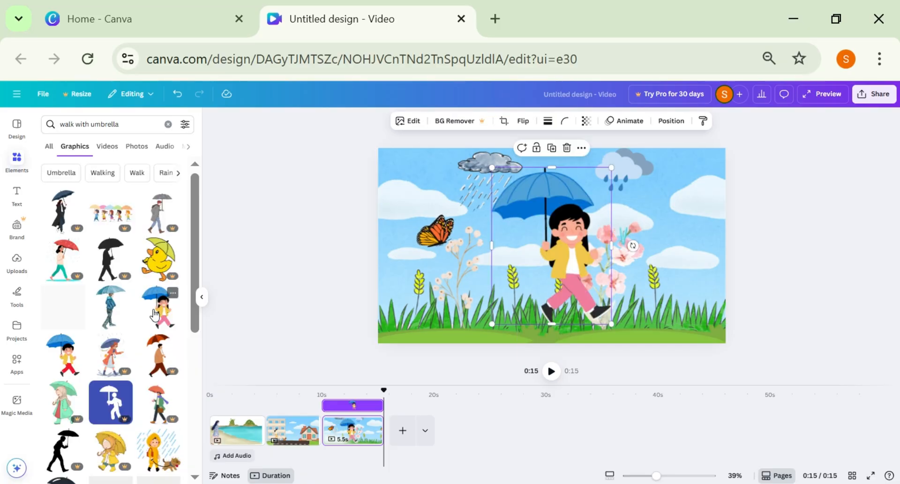
left_click_drag(569, 255, 424, 261)
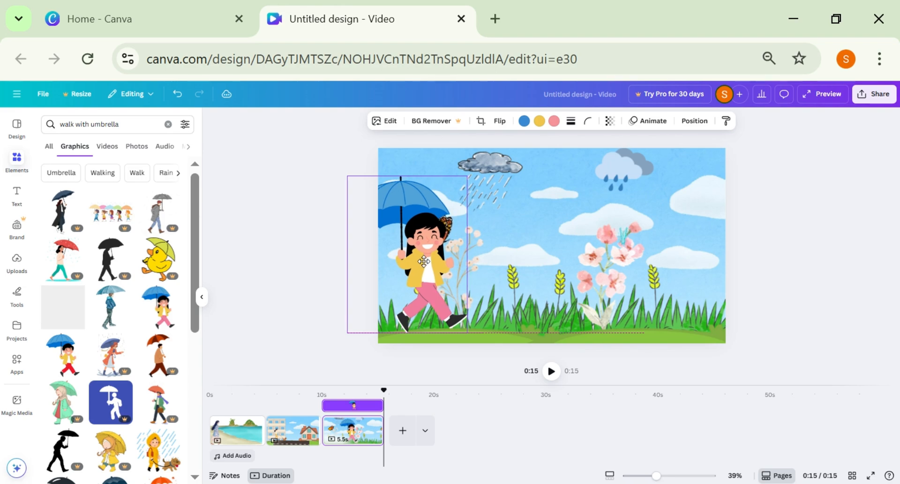
left_click_drag(424, 262, 425, 264)
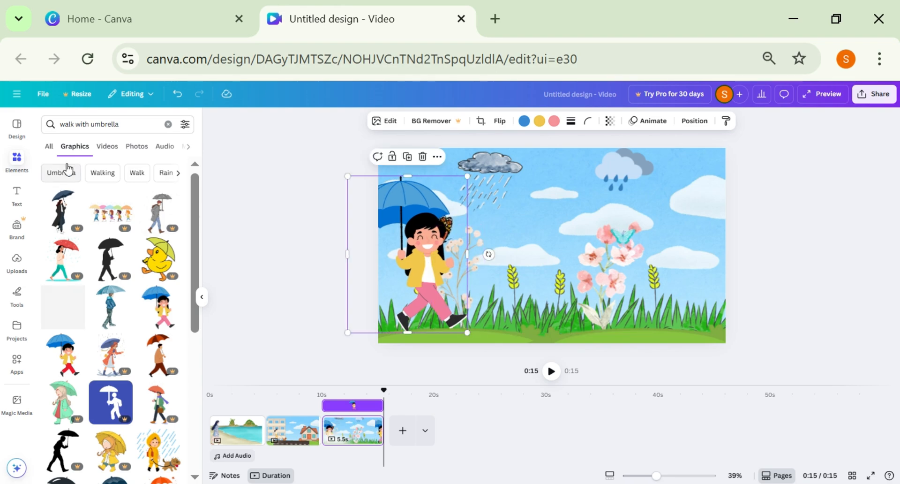
Move the umbrella girl's layer beneath both grass layers, directly above the sky background.
left_click(694, 123)
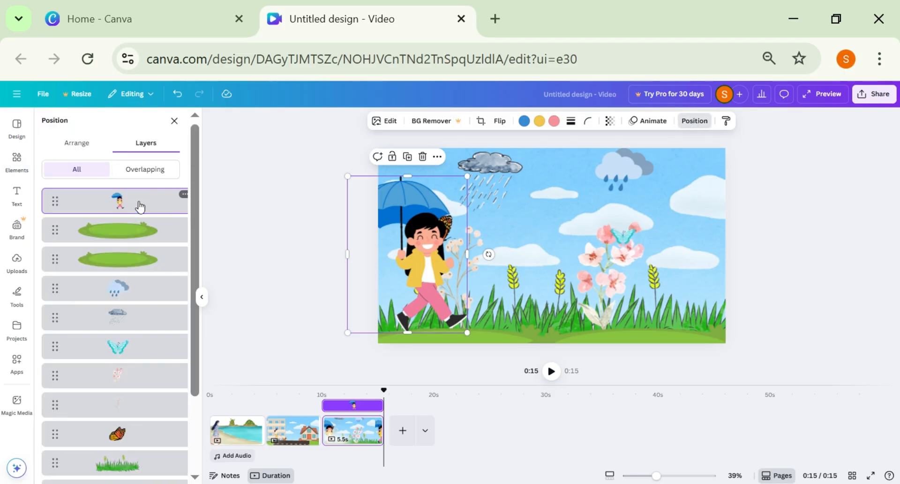
left_click_drag(138, 211, 135, 368)
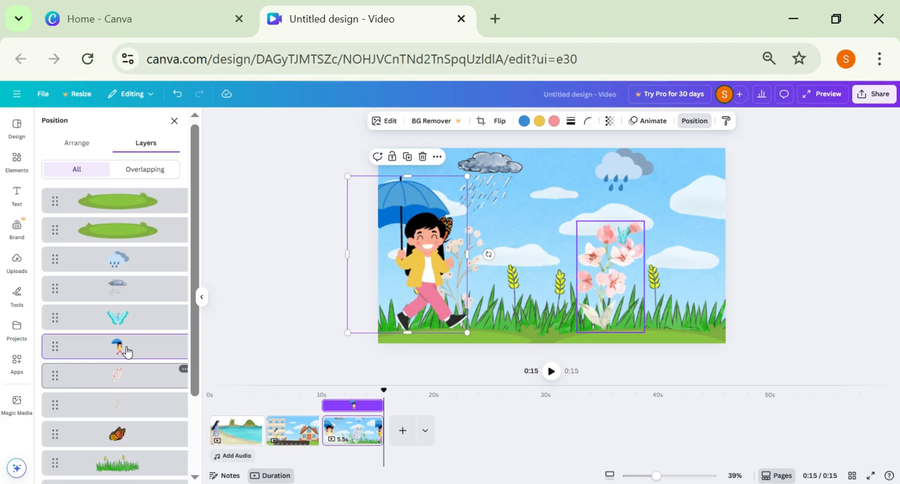
left_click_drag(118, 347, 102, 430)
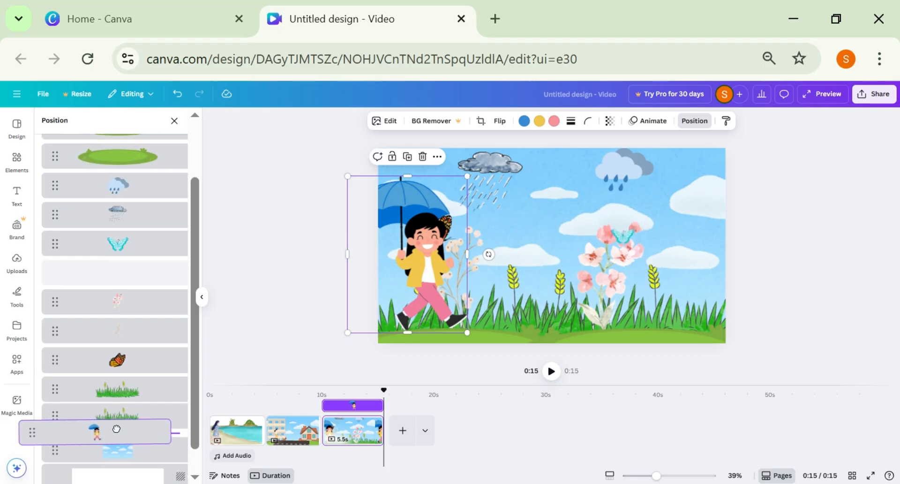
left_click_drag(137, 425, 139, 418)
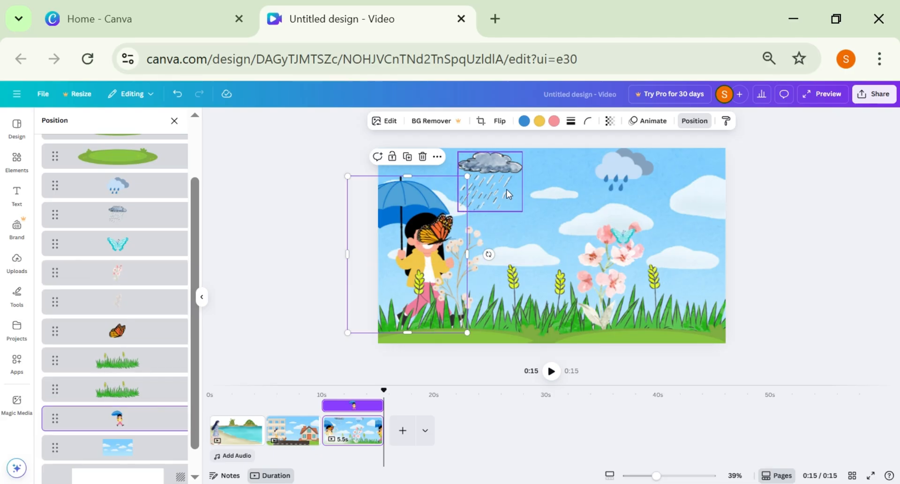
left_click(551, 372)
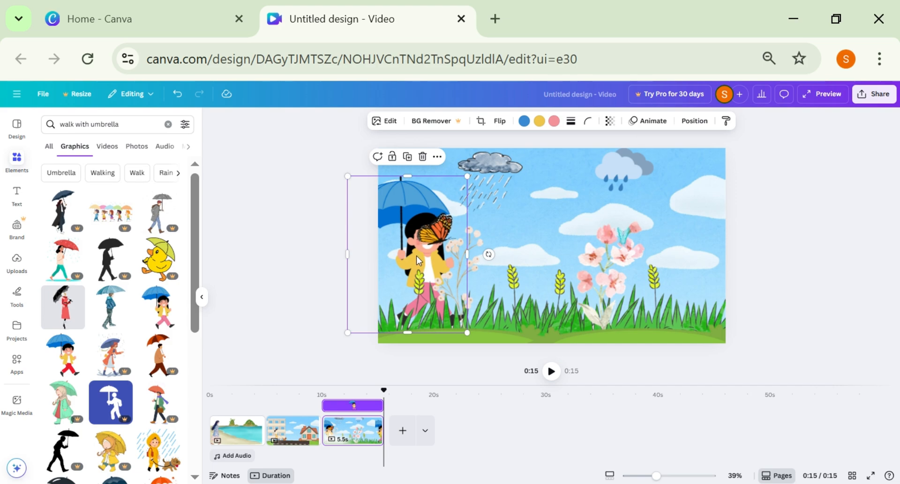
Shift the umbrella girl behind the white blossoms and create a custom animation moving her rightward across the meadow past the pink flowers.
left_click_drag(443, 256, 479, 255)
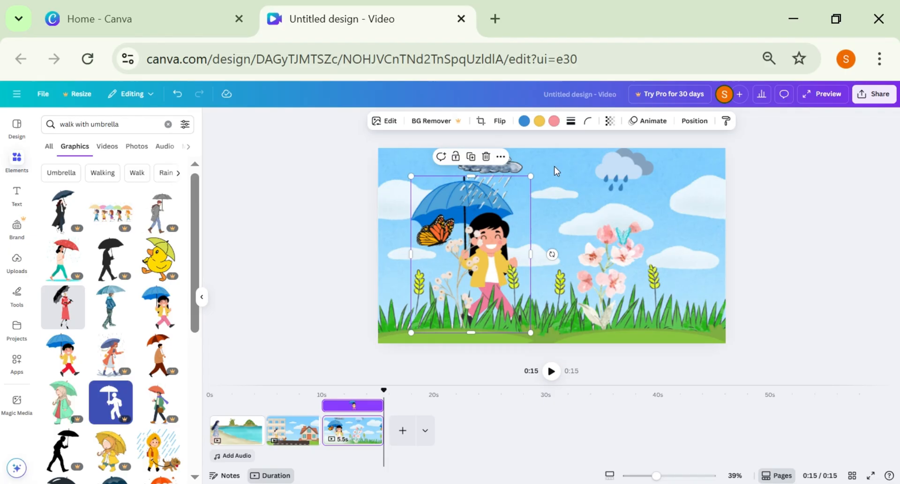
left_click(646, 122)
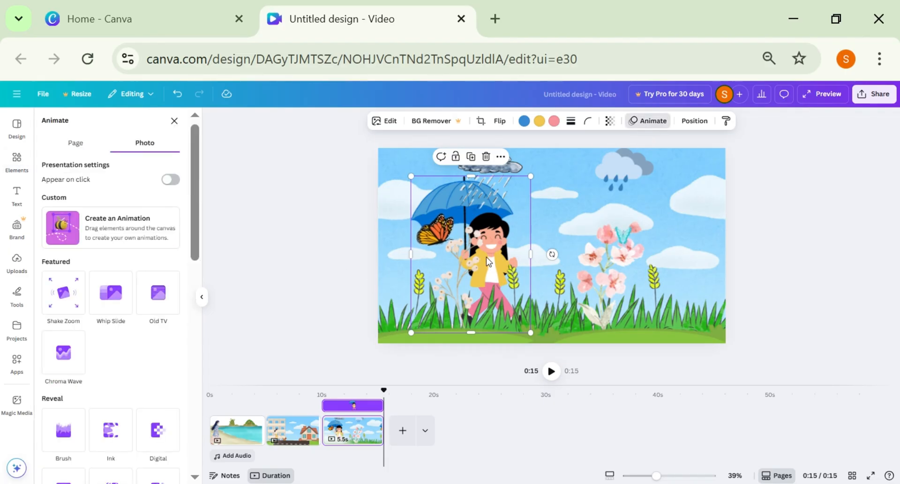
left_click(87, 235)
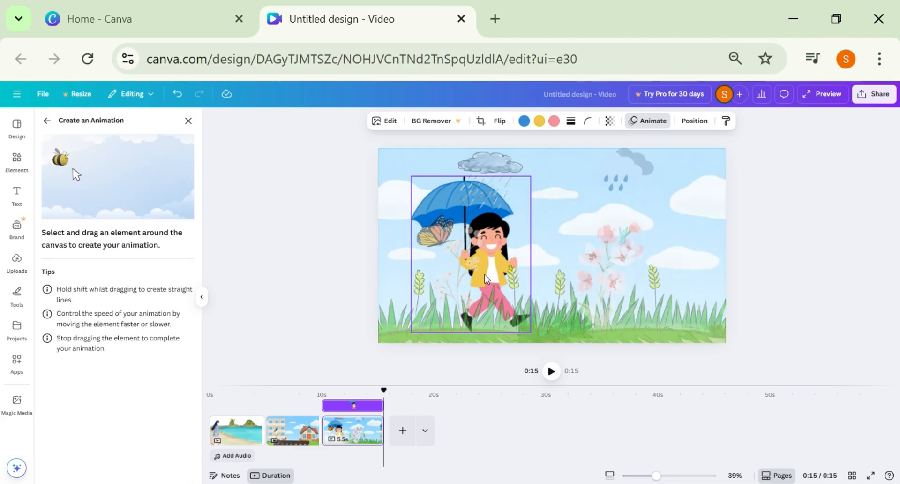
left_click_drag(489, 278, 671, 280)
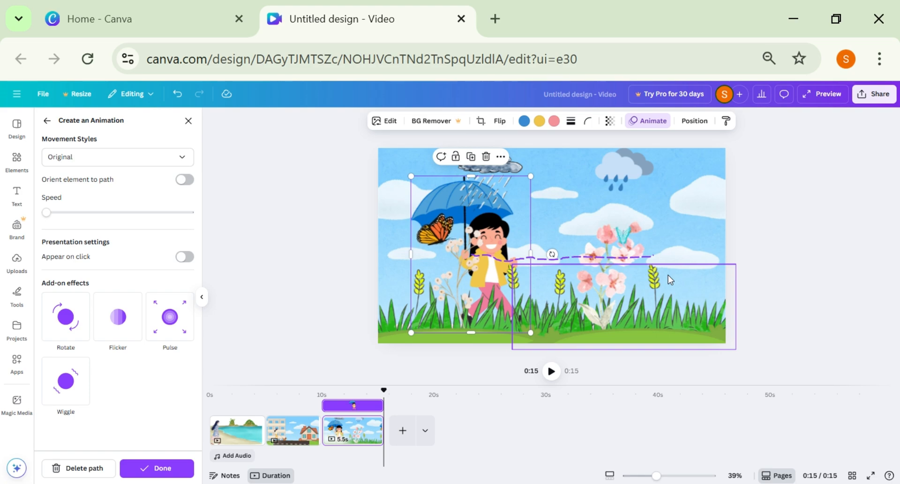
Play back the video to review its animations and open the sharing options.
left_click(385, 412)
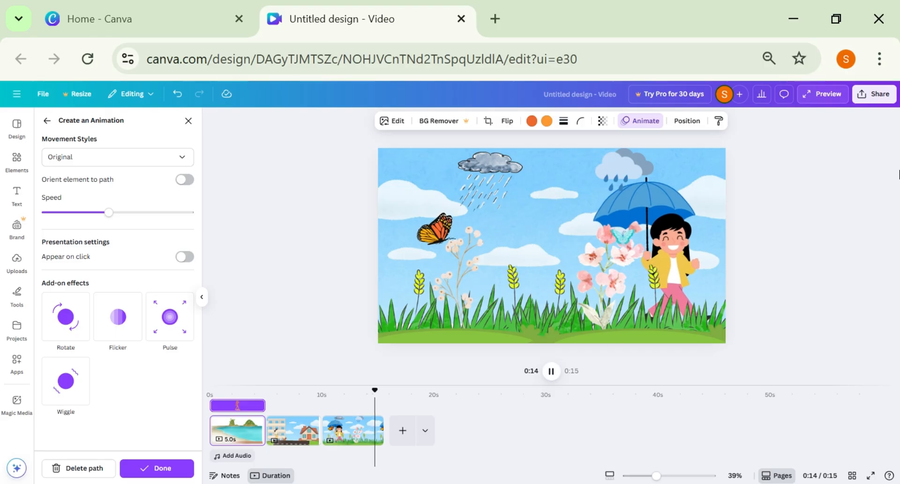
left_click(868, 99)
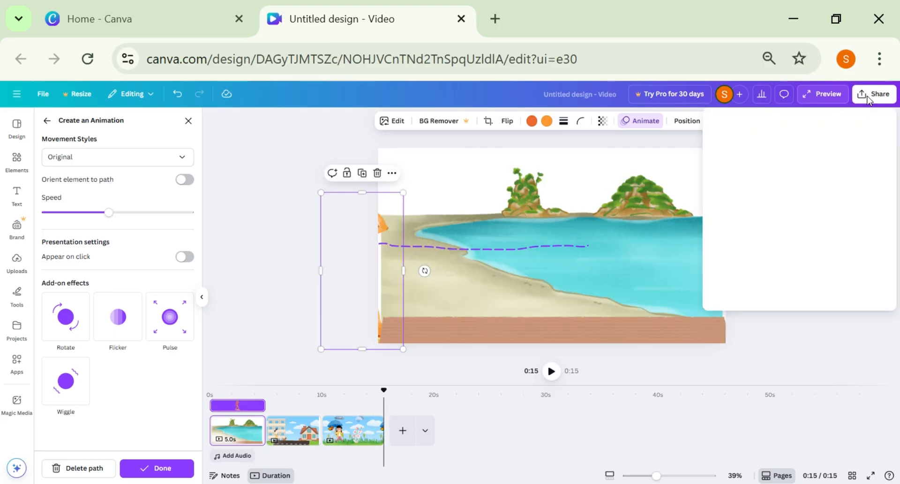